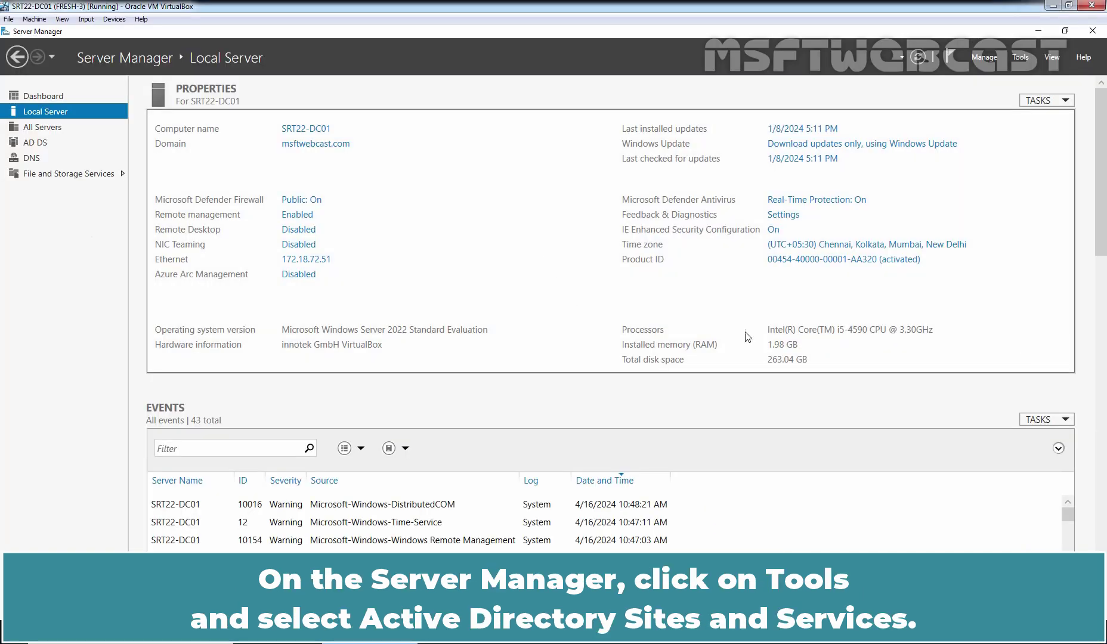
# Open Active Directory Sites and Services and show the NTDS Settings of SRT22-DC01 in the SURAT-HO site.
pyautogui.click(1019, 58)
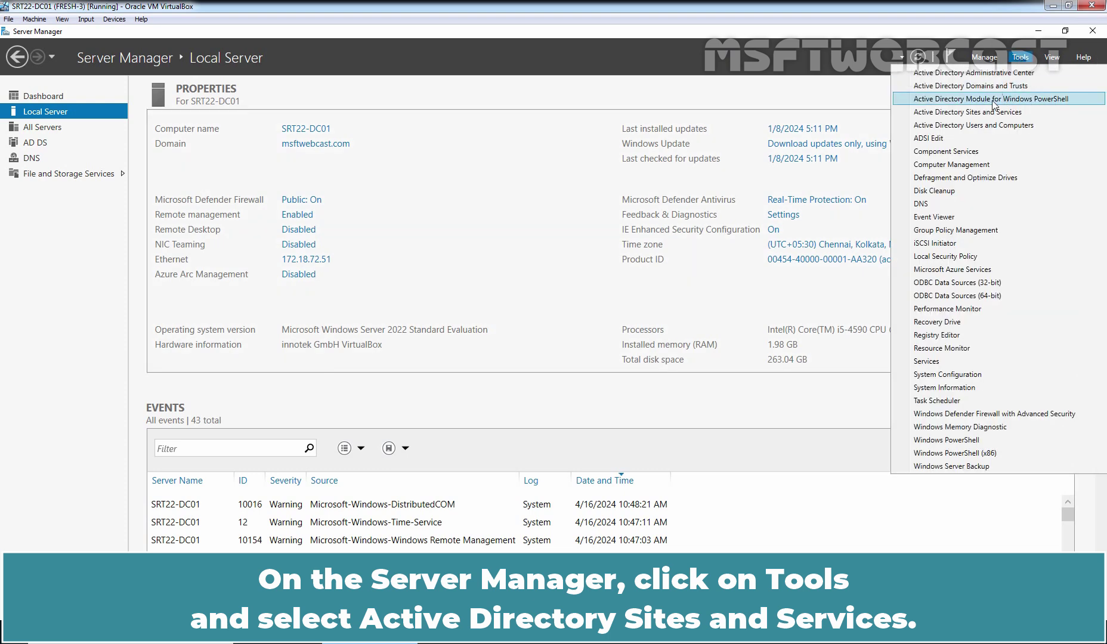
pyautogui.click(936, 113)
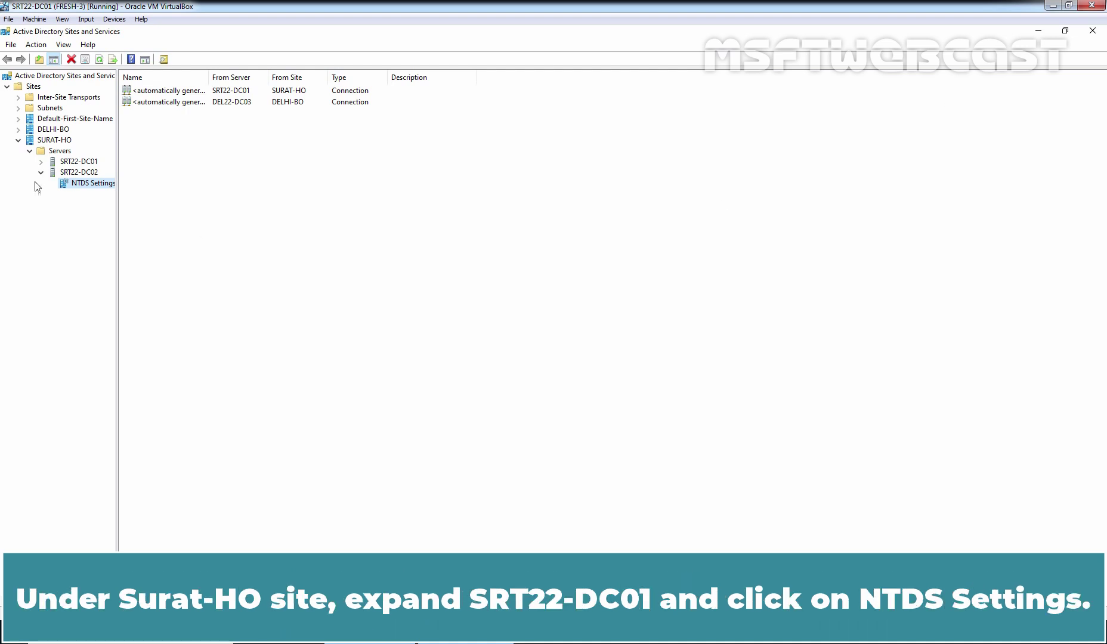
pyautogui.click(71, 161)
pyautogui.click(41, 161)
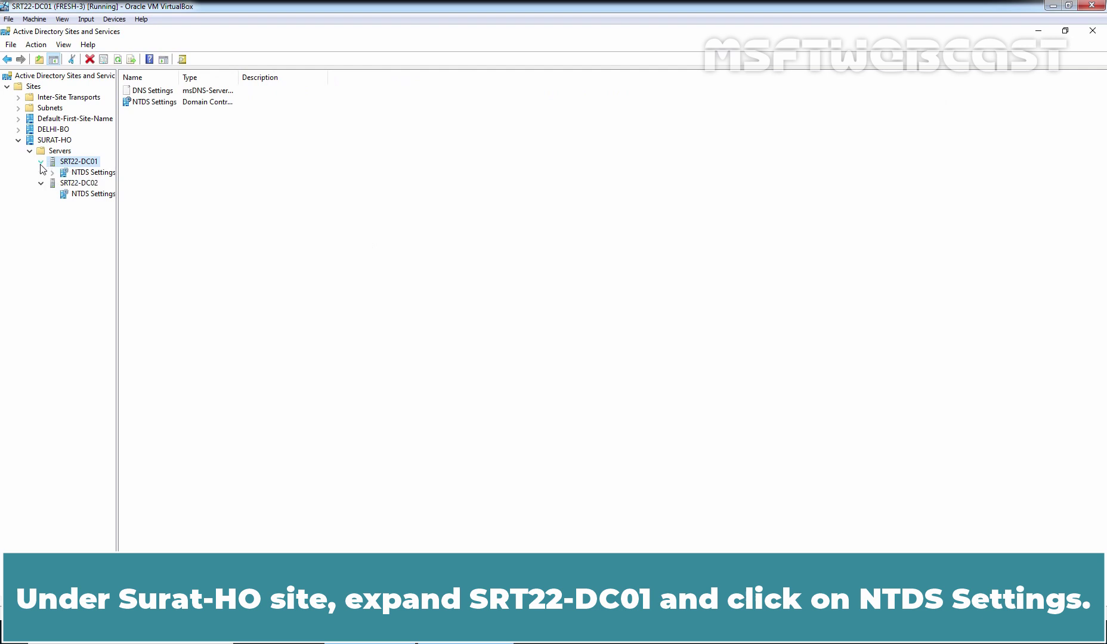
pyautogui.click(74, 173)
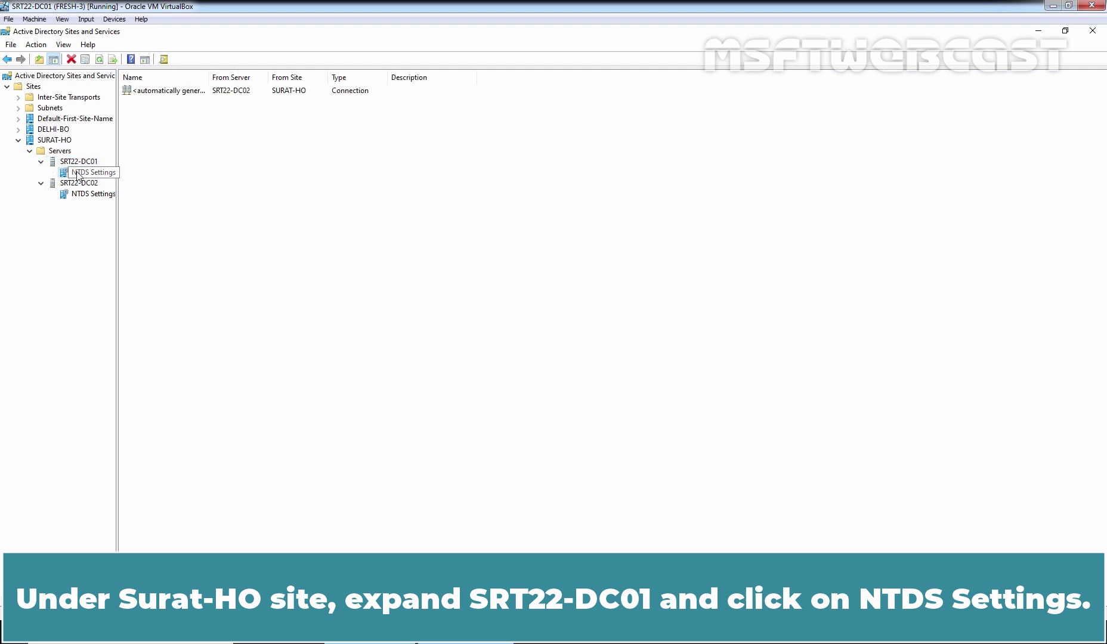
# Check the replication topology from SRT22-DC01's NTDS Settings and refresh its connection list.
pyautogui.rightClick(76, 173)
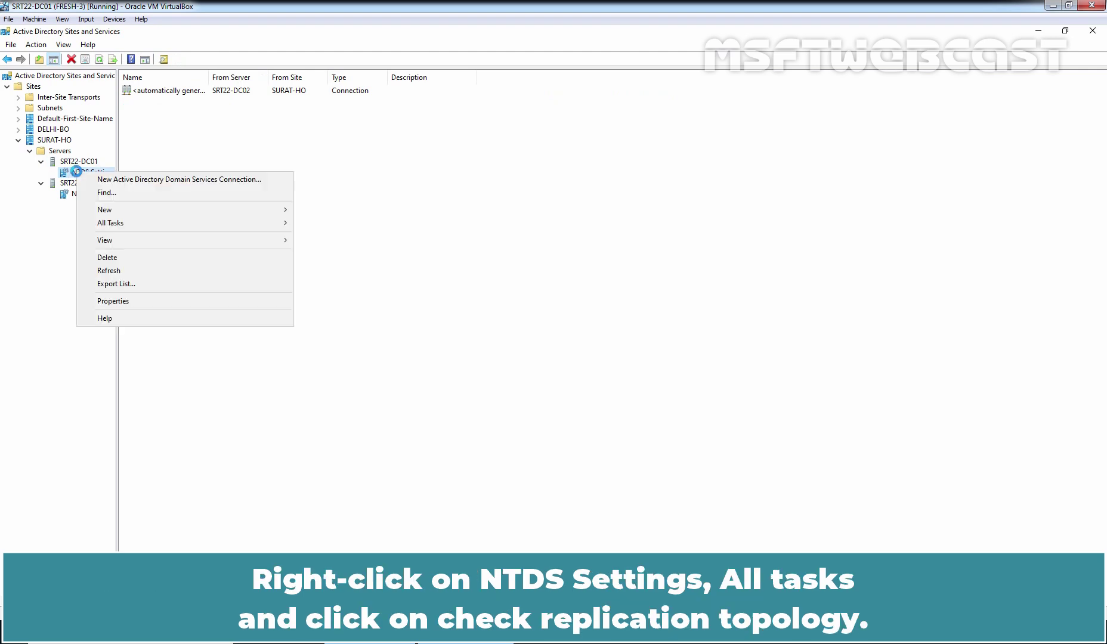
pyautogui.moveTo(122, 230)
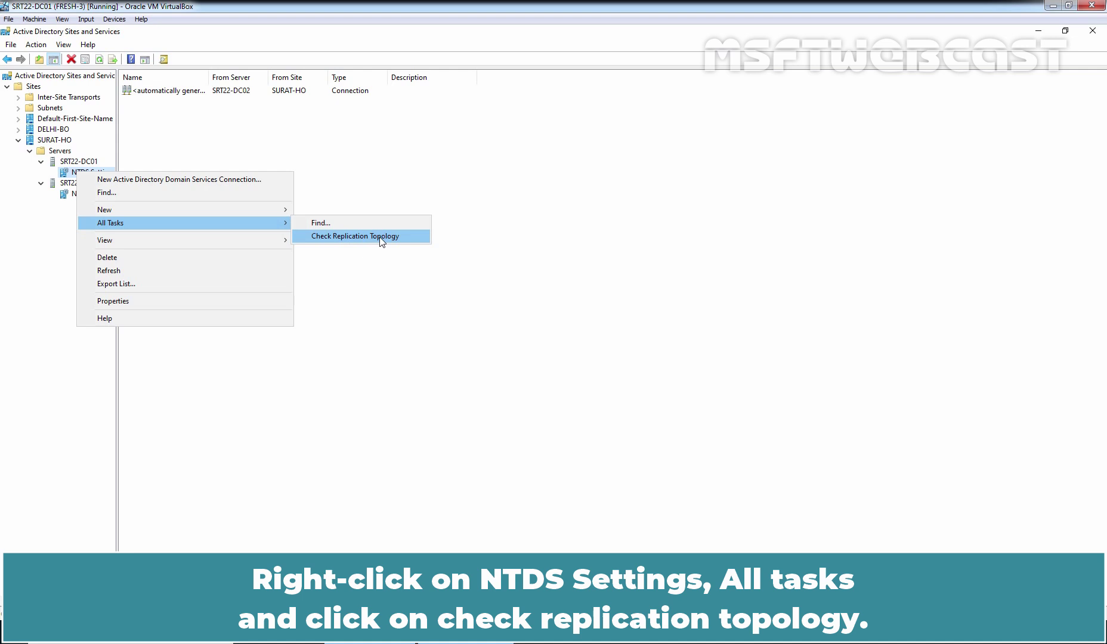
pyautogui.click(358, 236)
pyautogui.click(646, 383)
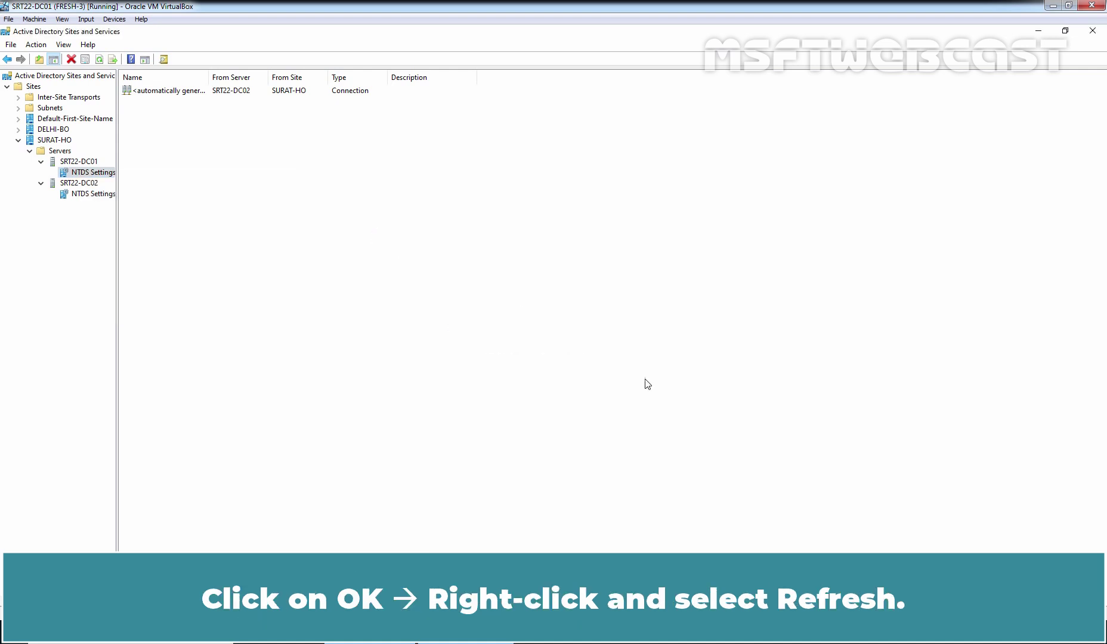
pyautogui.rightClick(338, 176)
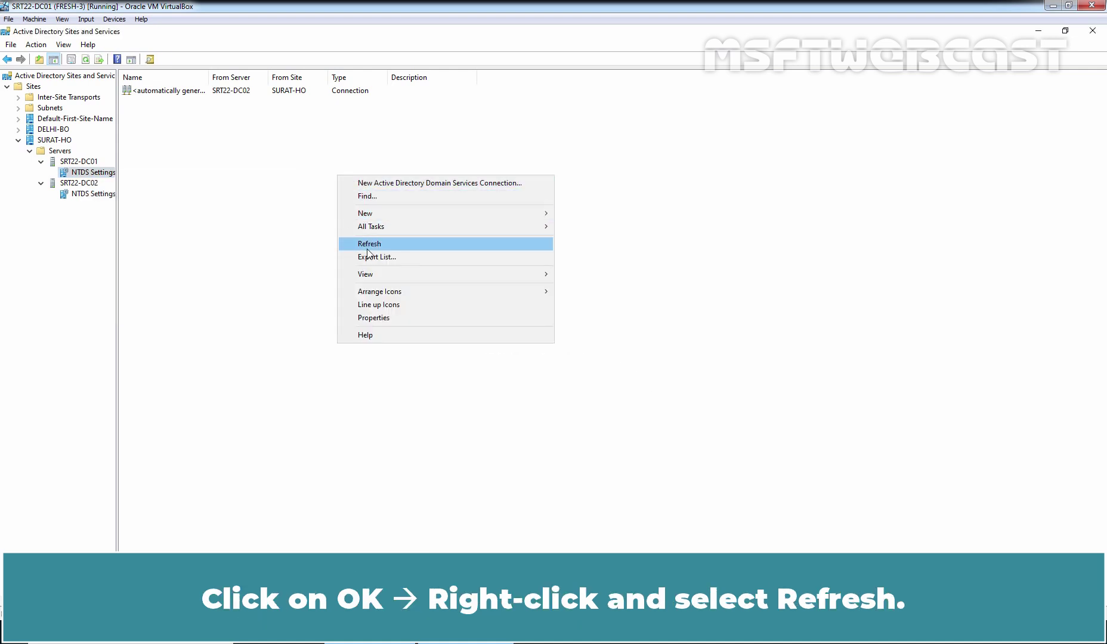
pyautogui.click(366, 248)
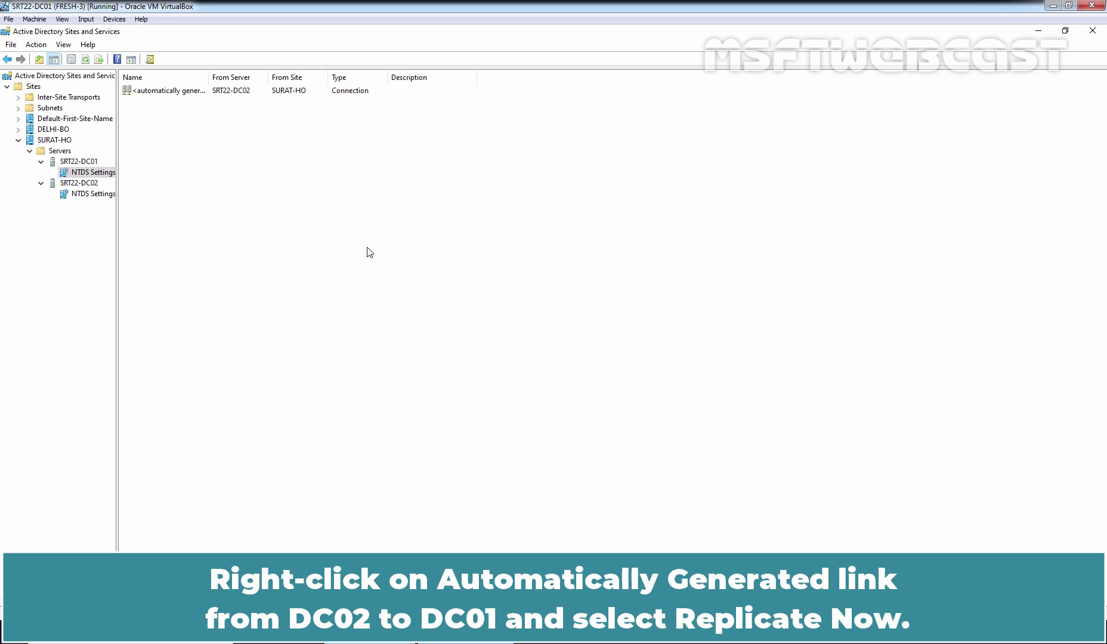
# Replicate now over SRT22-DC01's automatically generated connection from SRT22-DC02 and dismiss the notice.
pyautogui.click(176, 96)
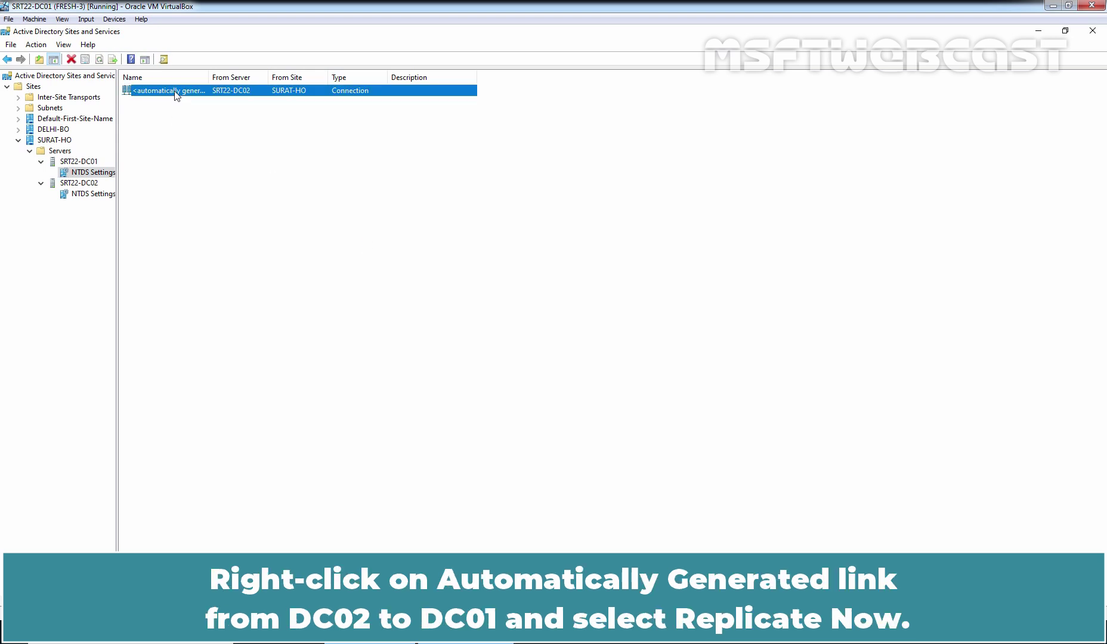
pyautogui.rightClick(176, 95)
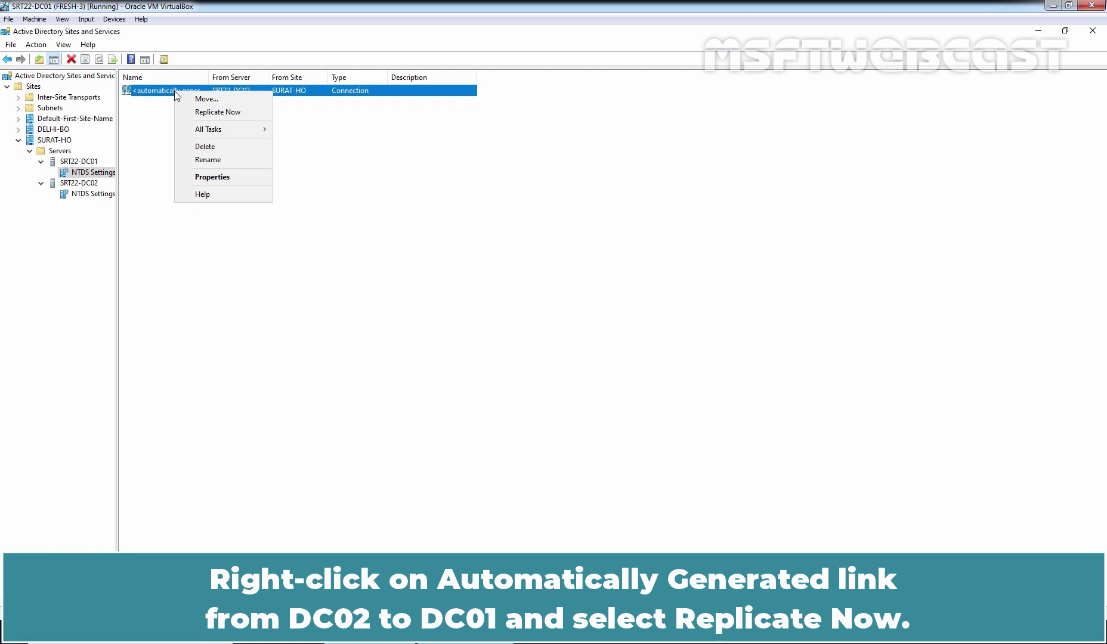
pyautogui.click(198, 113)
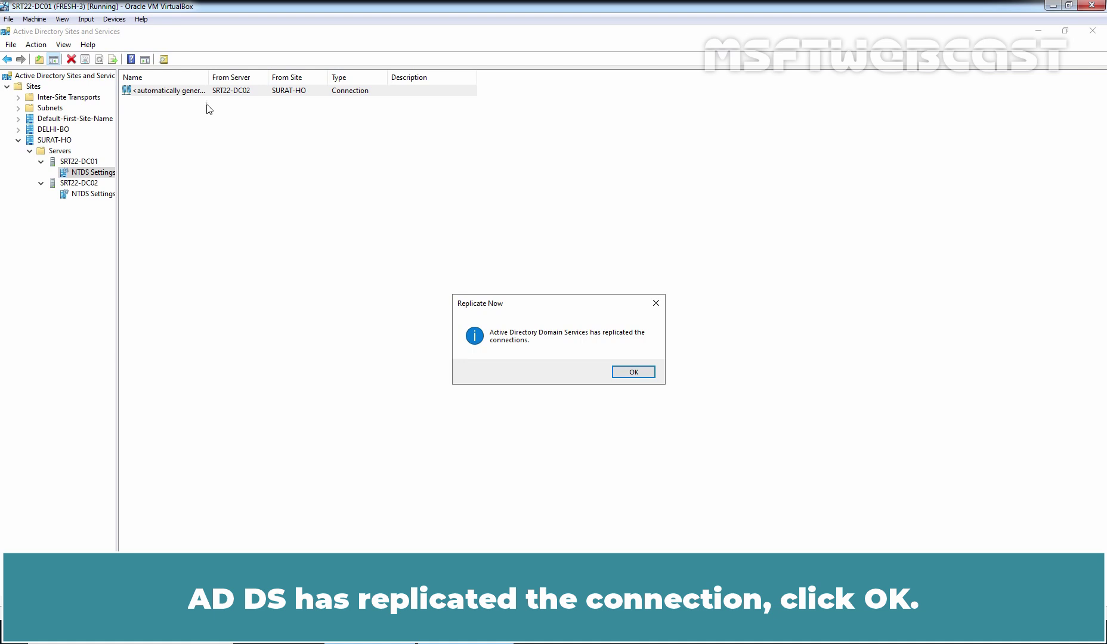
pyautogui.click(630, 374)
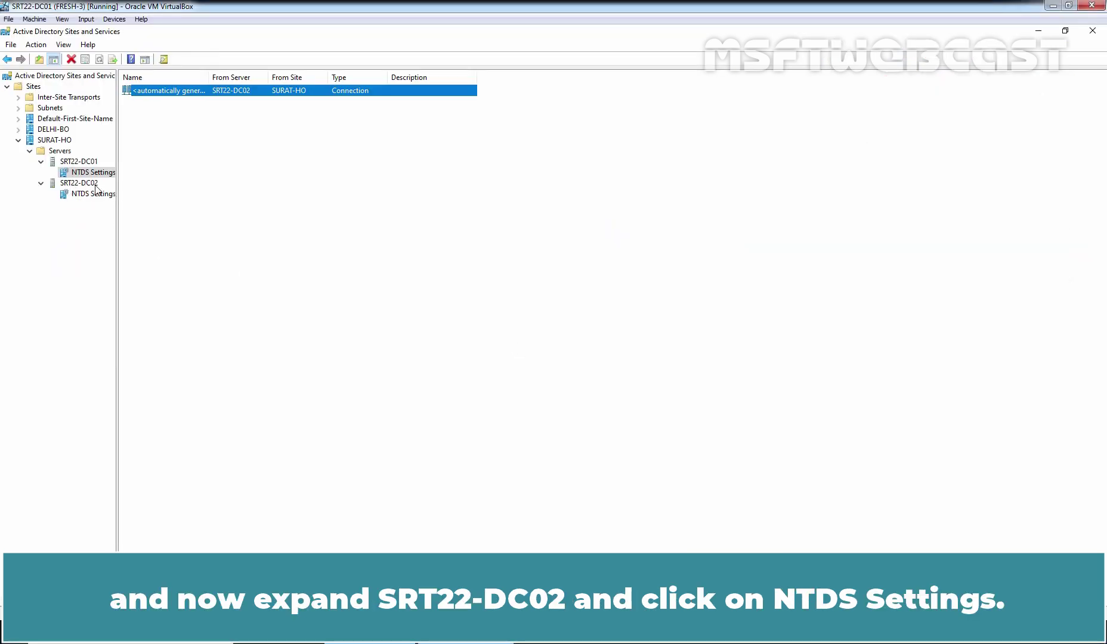
# Check the replication topology from SRT22-DC02's NTDS Settings and refresh its connection list.
pyautogui.click(78, 195)
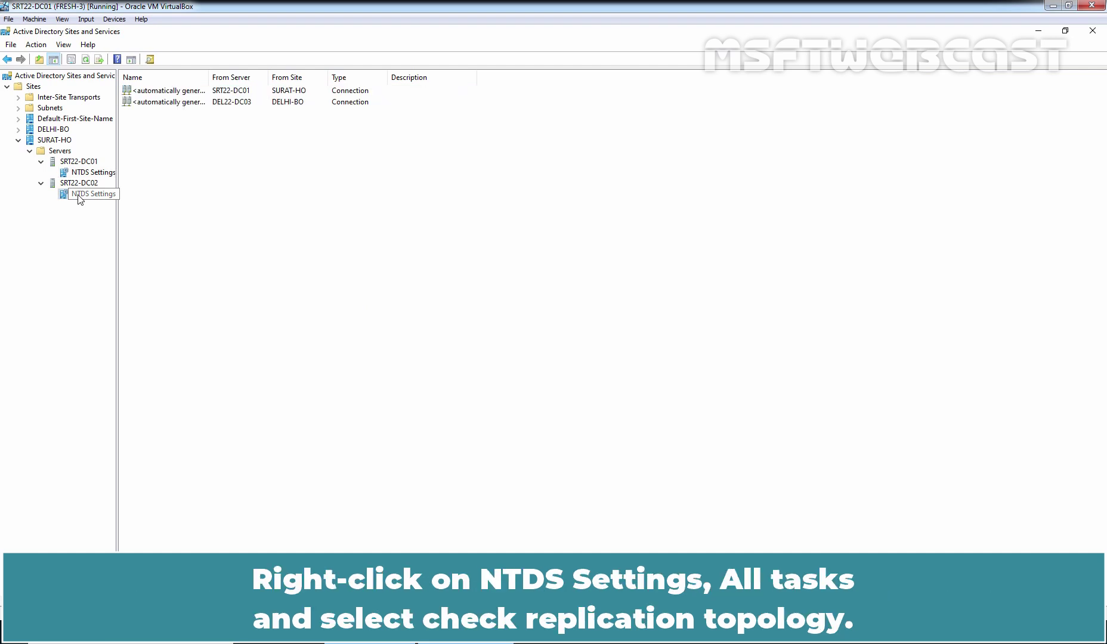
pyautogui.rightClick(79, 198)
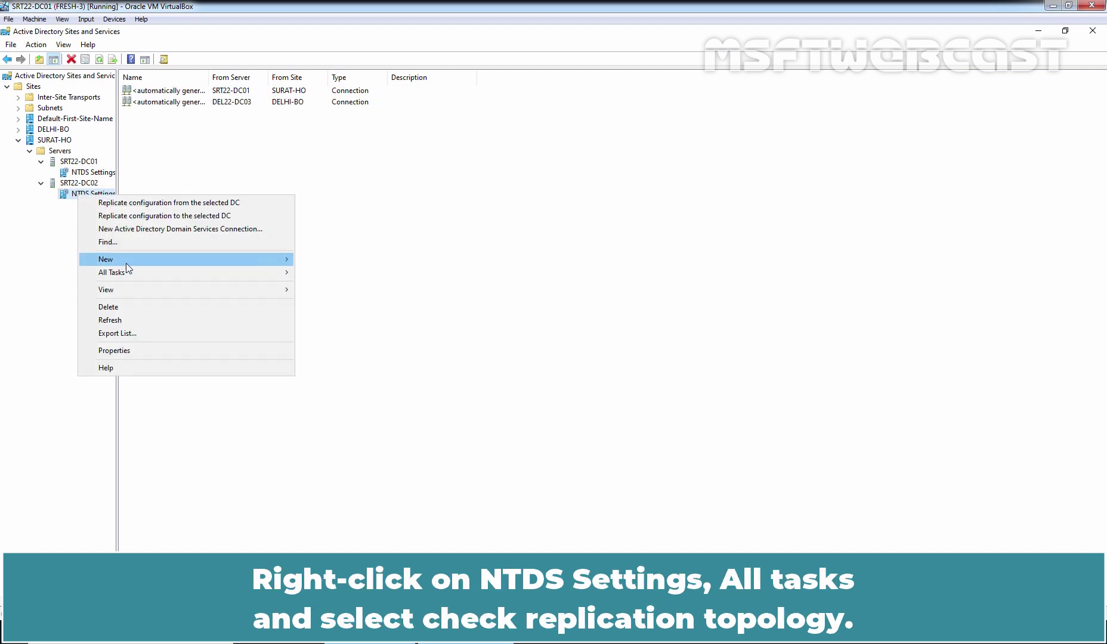
pyautogui.moveTo(127, 269)
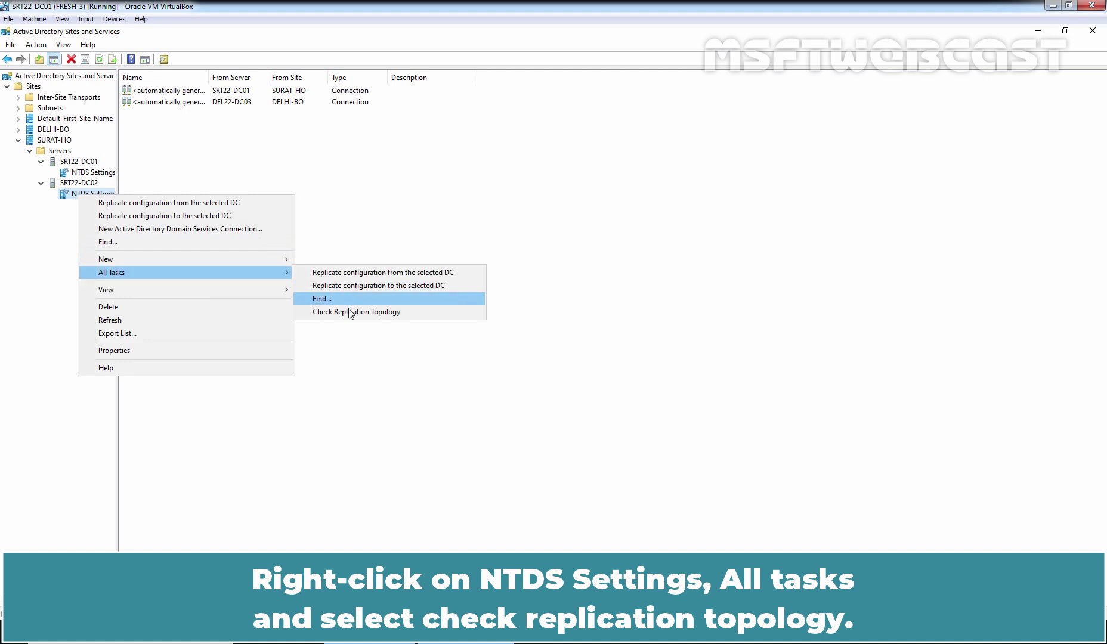
pyautogui.click(397, 311)
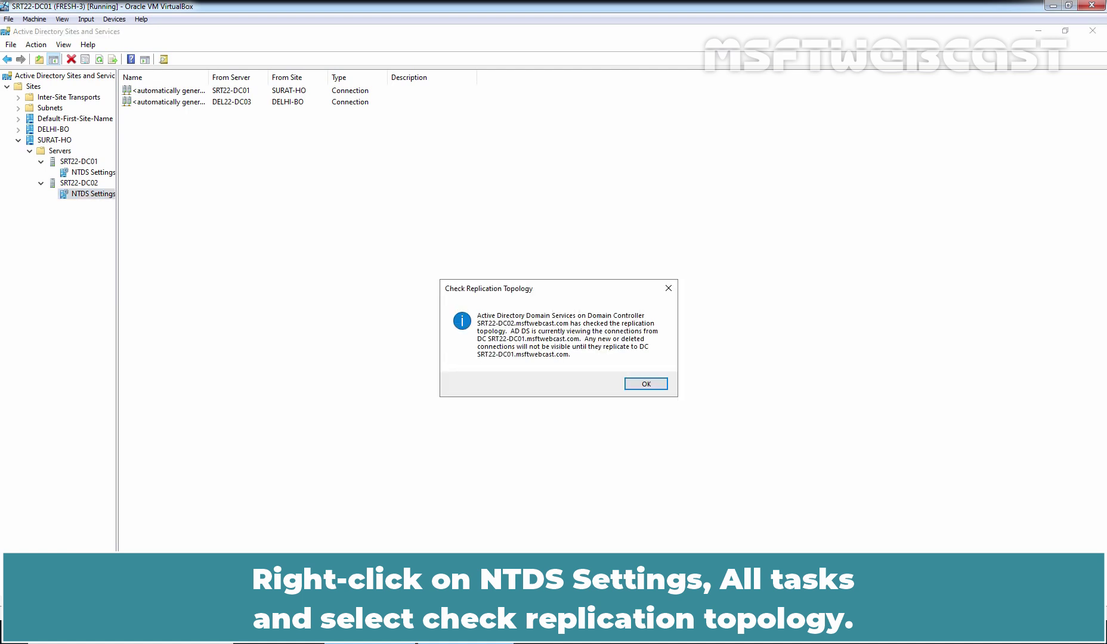
pyautogui.click(650, 390)
pyautogui.rightClick(352, 212)
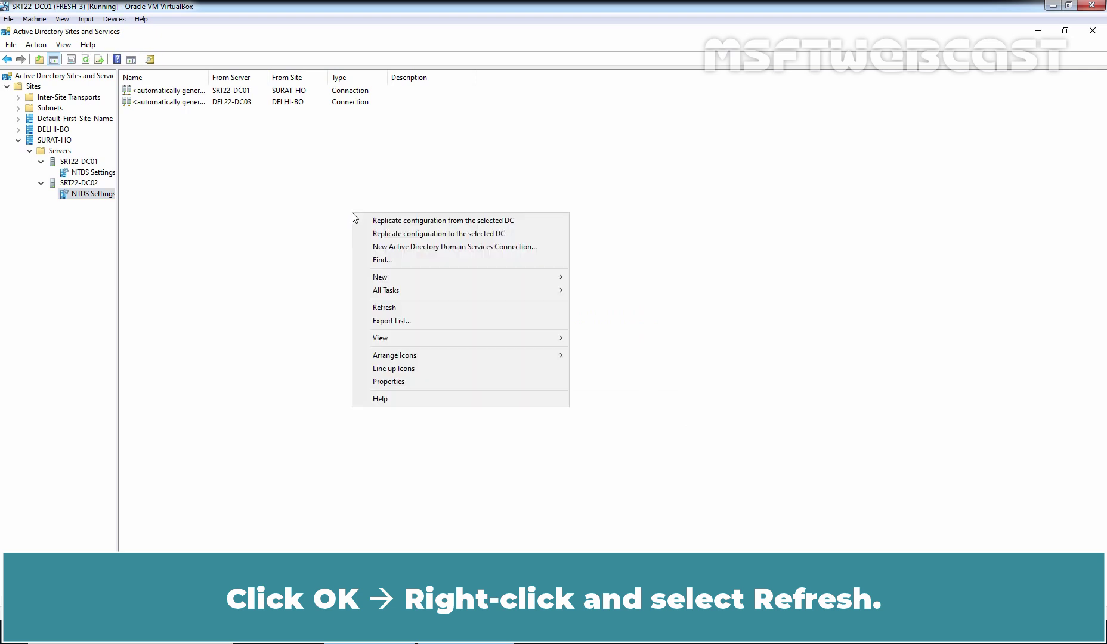
pyautogui.click(385, 310)
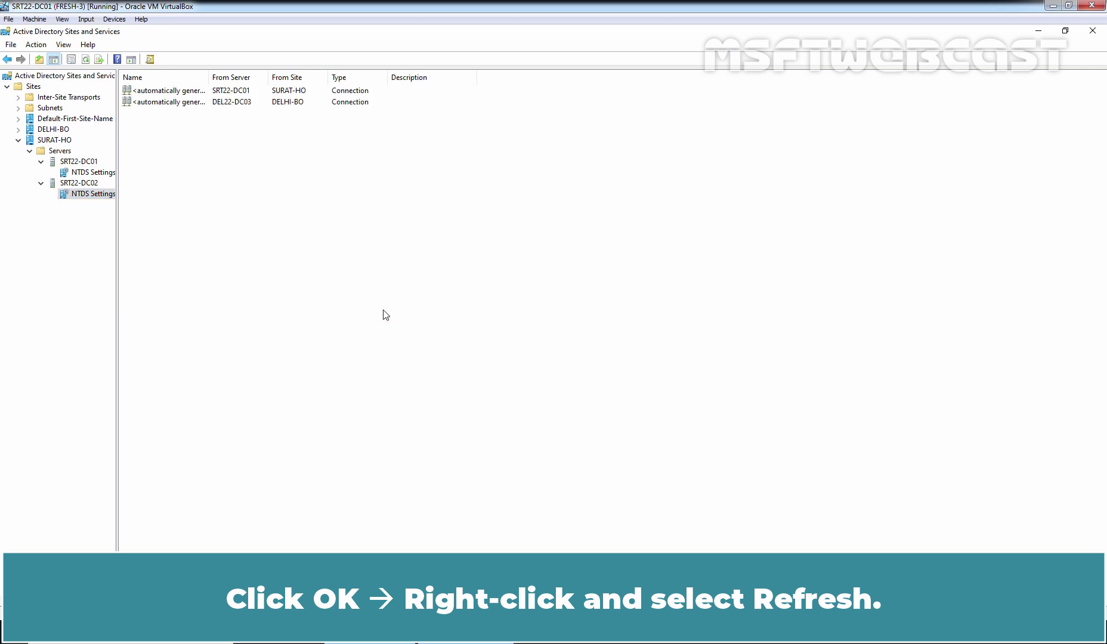
# Fit the Name column to its contents and replicate now over SRT22-DC02's connection from SRT22-DC01.
pyautogui.doubleClick(209, 79)
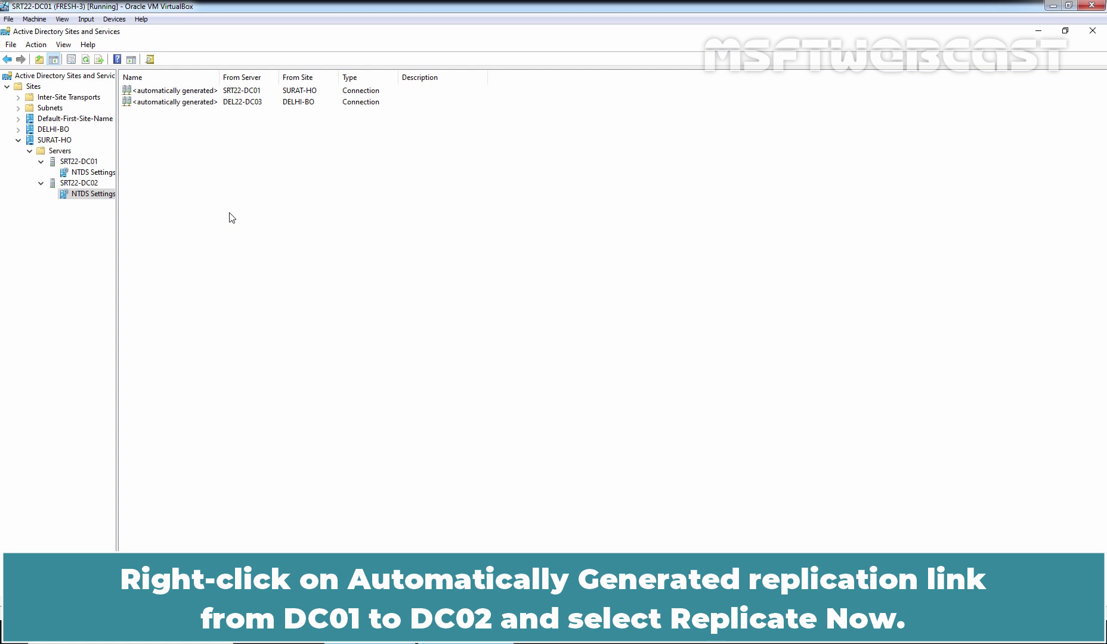
pyautogui.rightClick(187, 92)
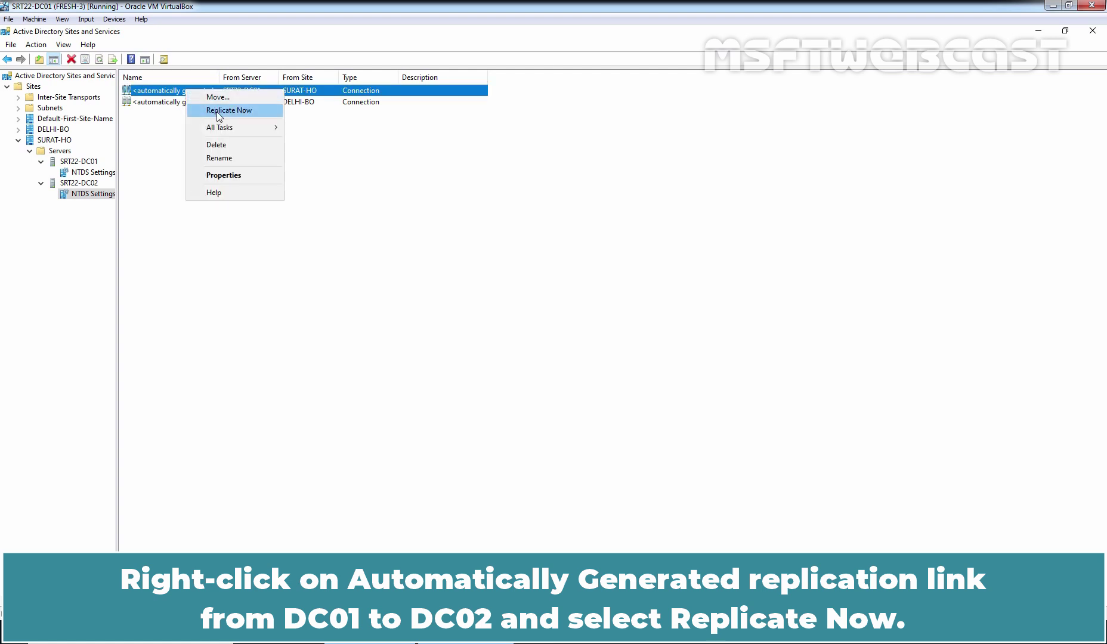
pyautogui.click(235, 112)
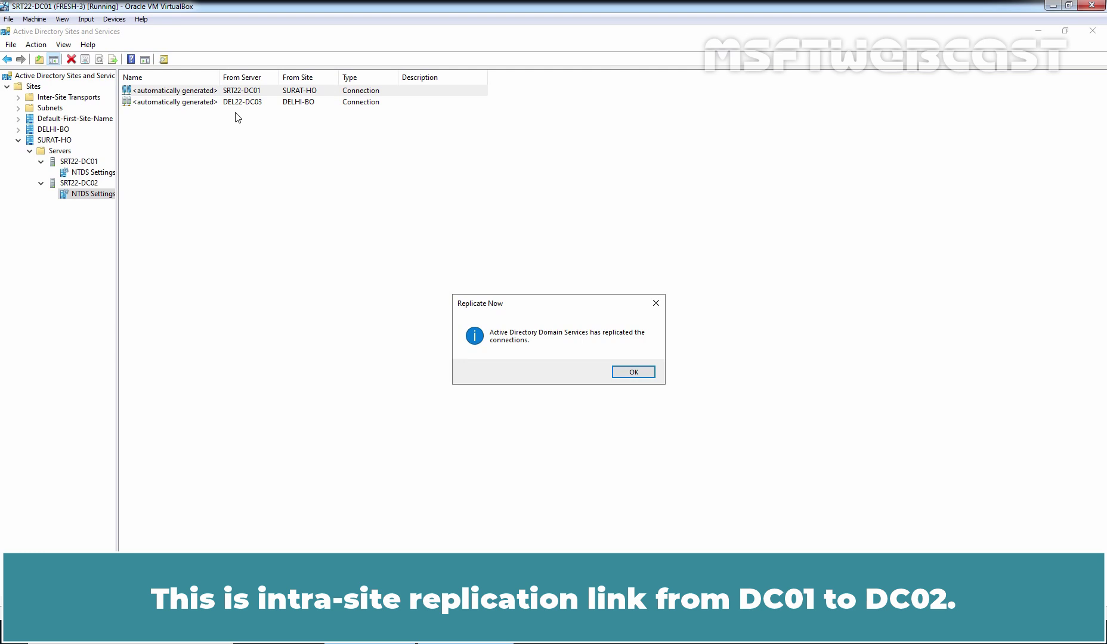
pyautogui.click(632, 373)
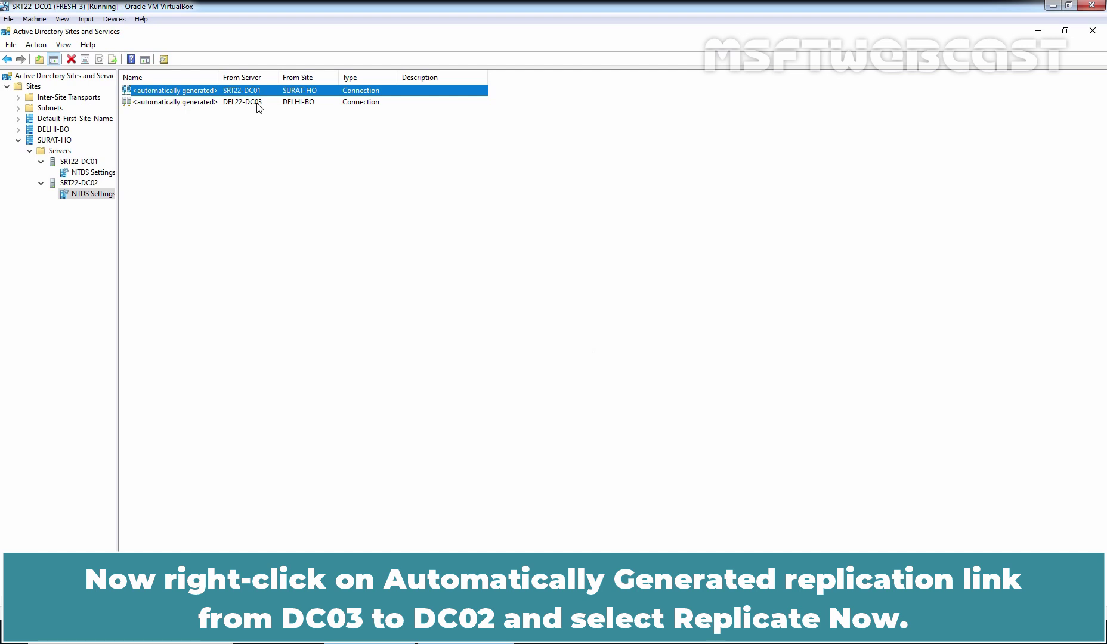
# Replicate now over SRT22-DC02's inter-site connection from DEL22-DC03 in DELHI-BO and dismiss the notice.
pyautogui.rightClick(181, 103)
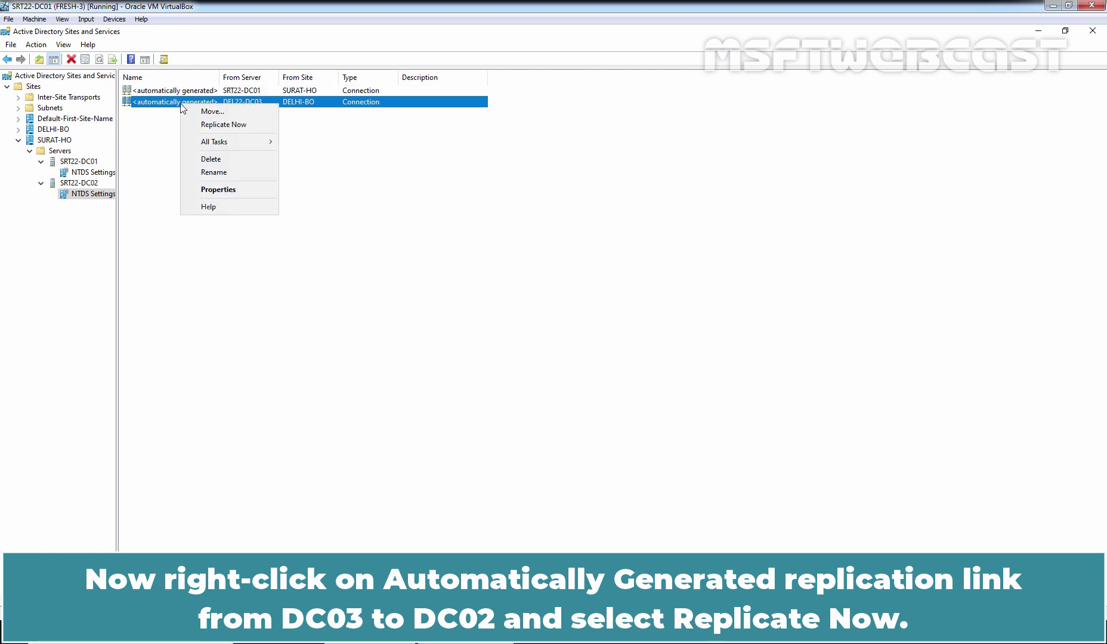
pyautogui.click(243, 129)
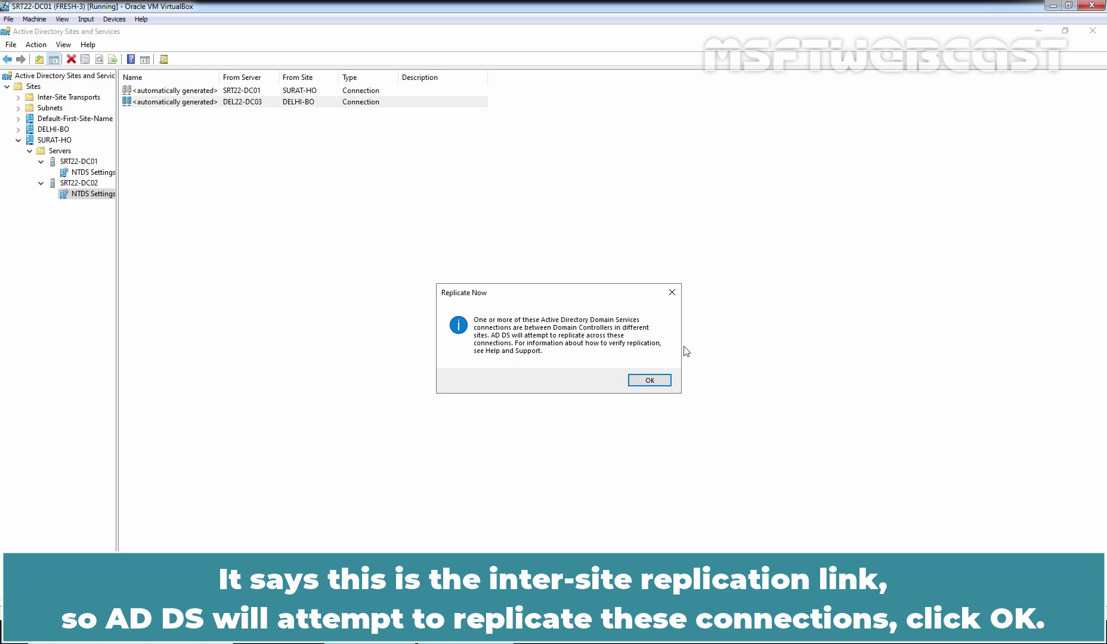
pyautogui.click(653, 380)
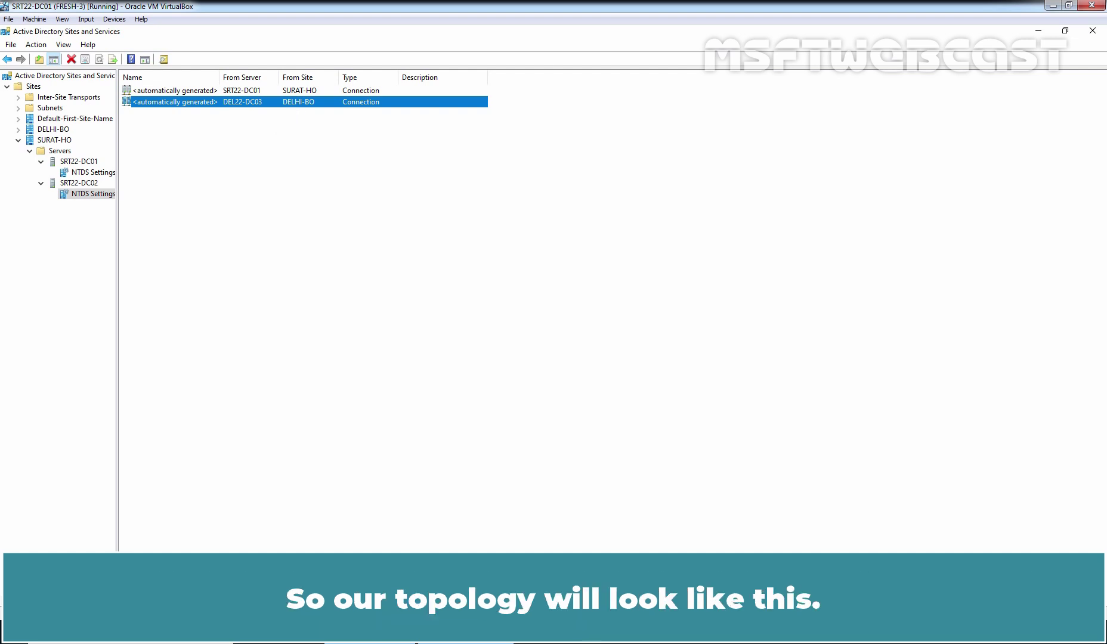
pyautogui.hotkey('alt', 'Tab')
pyautogui.click(735, 354)
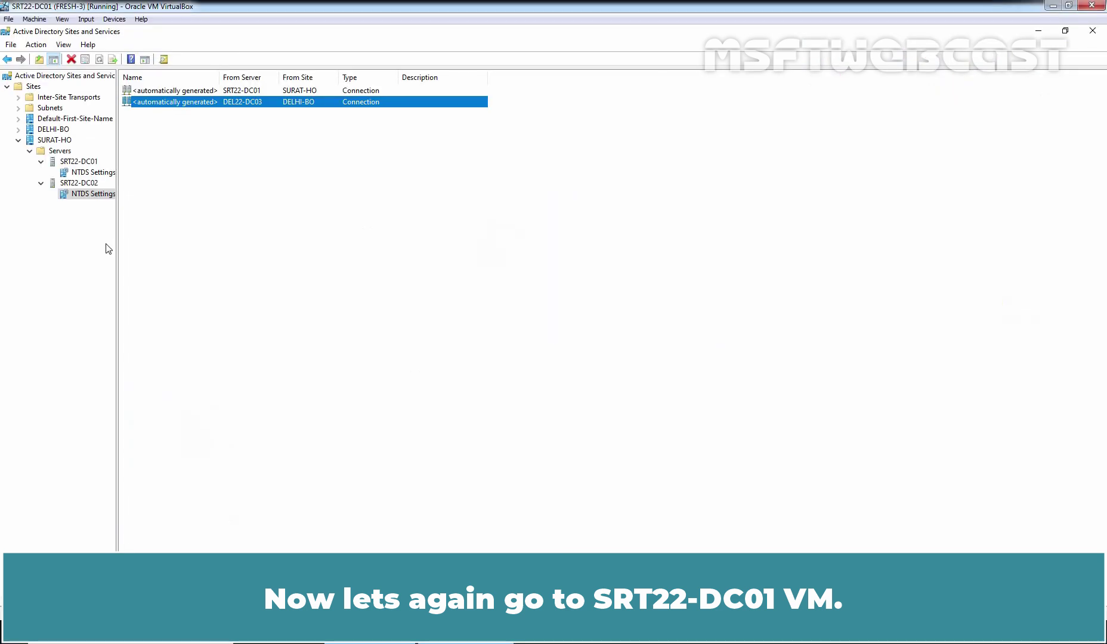
# Expand the DELHI-BO site down to its server DEL22-DC03 and show that server's NTDS Settings.
pyautogui.click(53, 129)
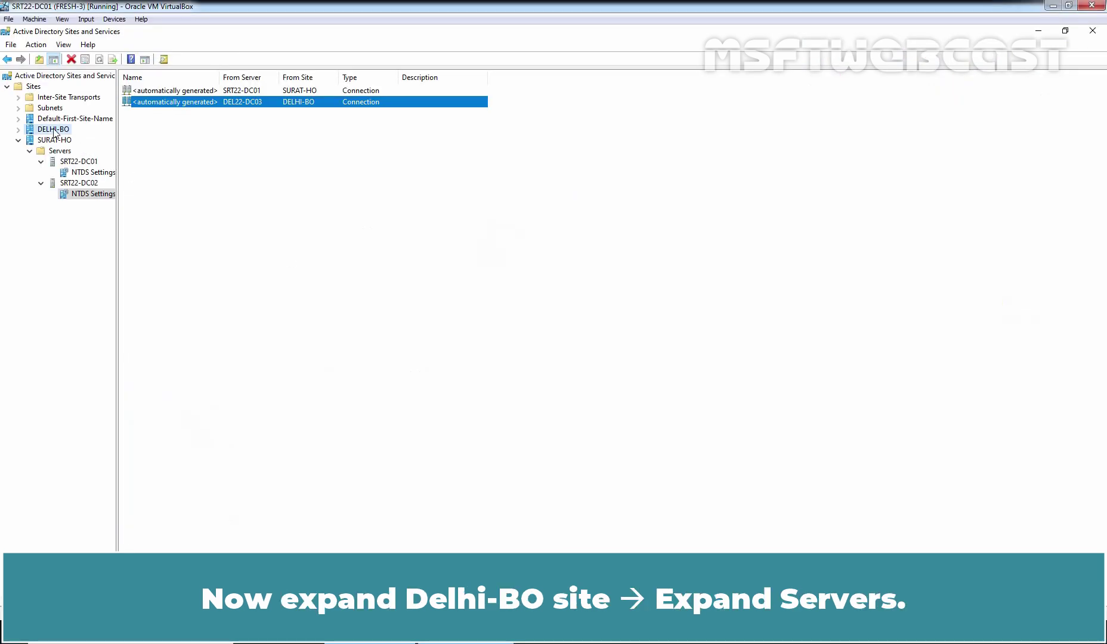
pyautogui.click(18, 129)
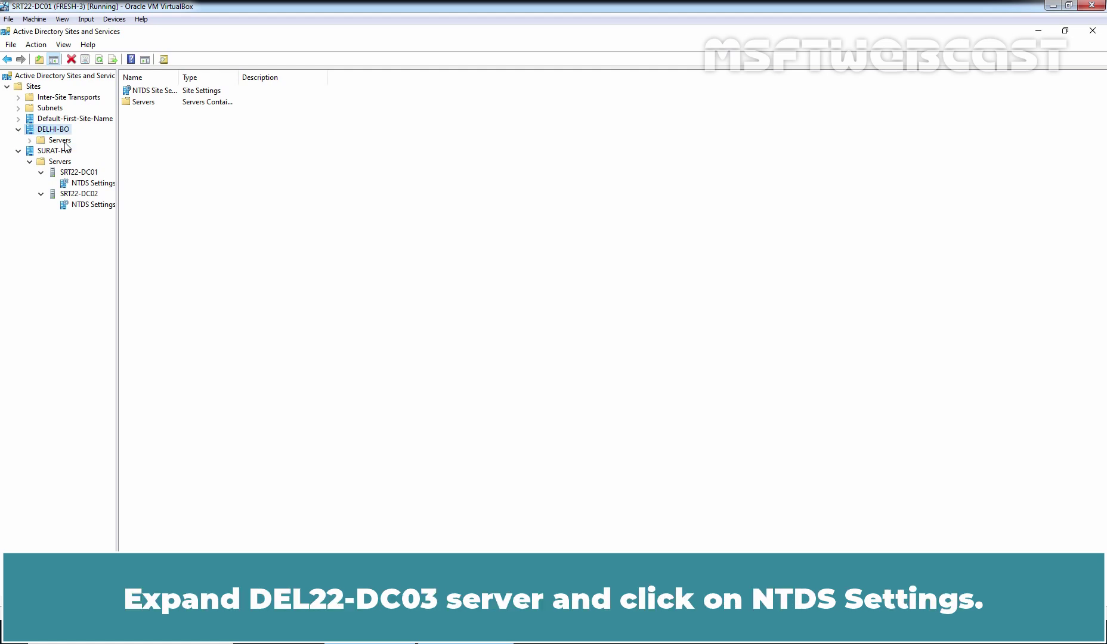
pyautogui.click(57, 139)
pyautogui.click(29, 140)
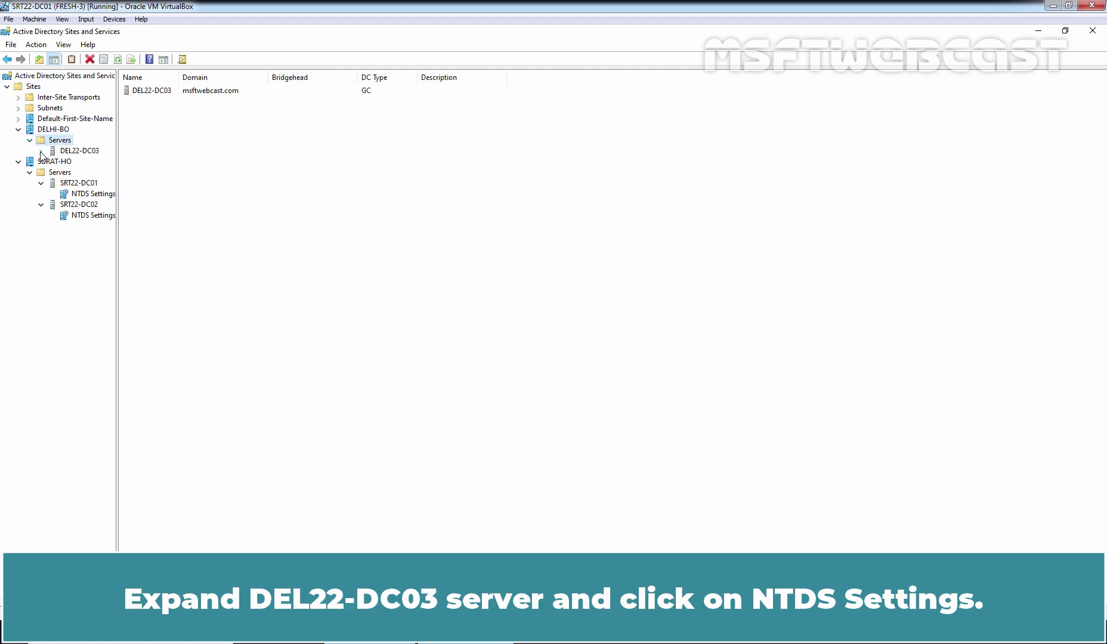
pyautogui.click(40, 150)
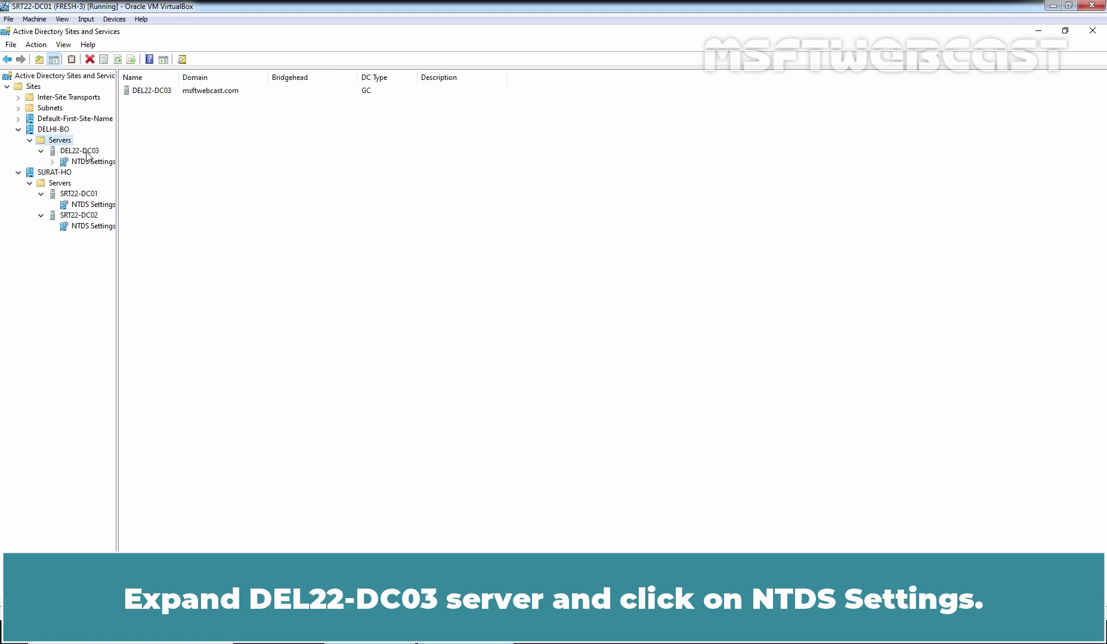
pyautogui.click(88, 162)
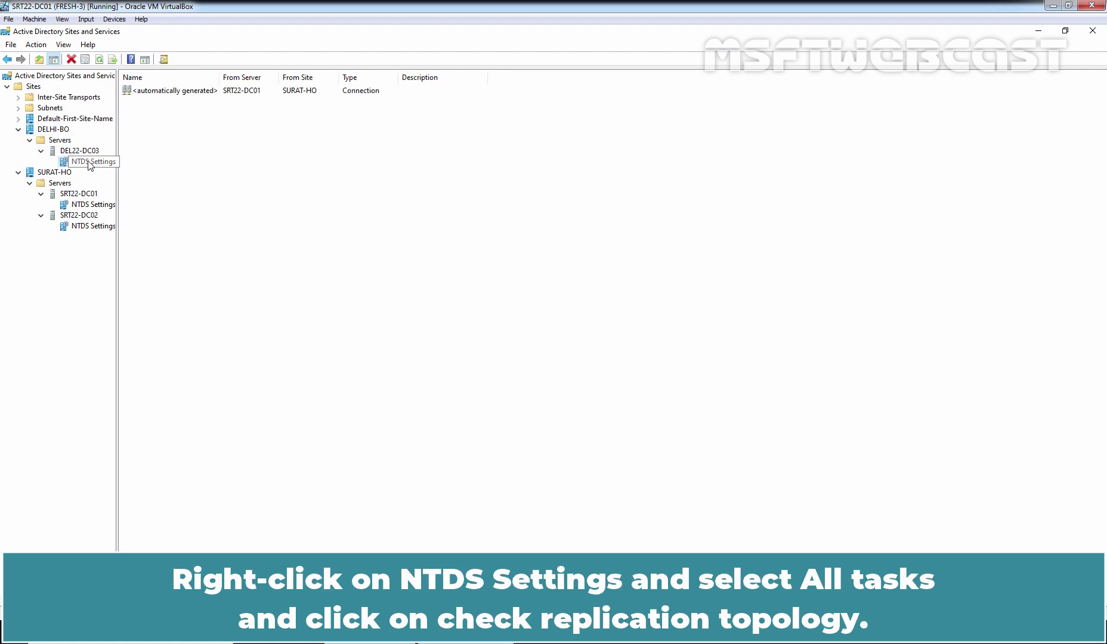
# Check the replication topology from DEL22-DC03's NTDS Settings, dismiss the notice and refresh its connection list.
pyautogui.rightClick(90, 164)
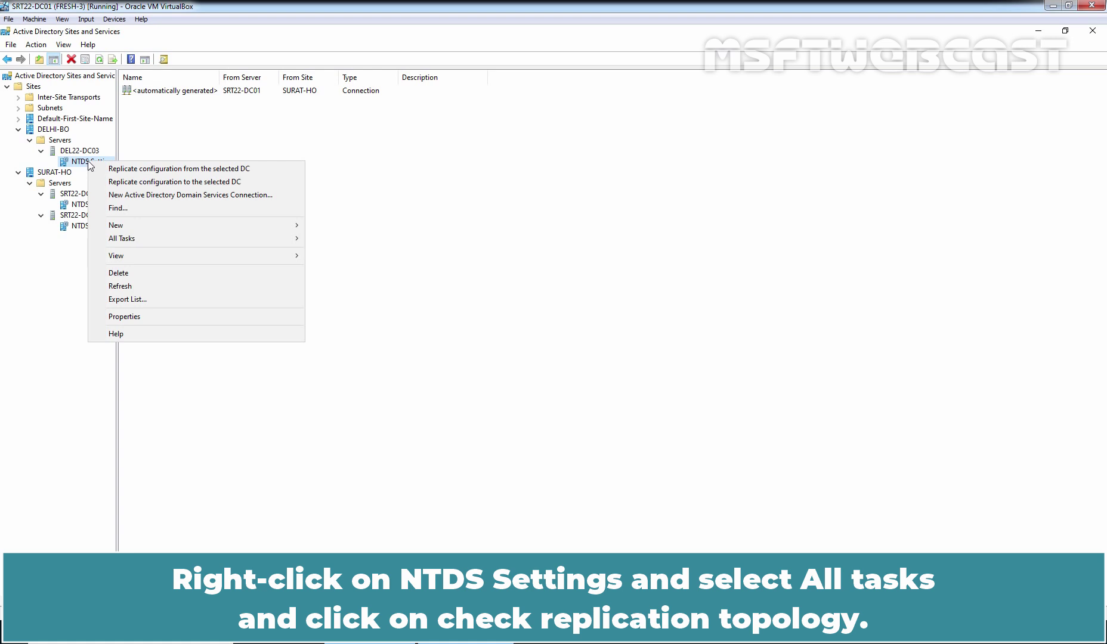
pyautogui.moveTo(133, 239)
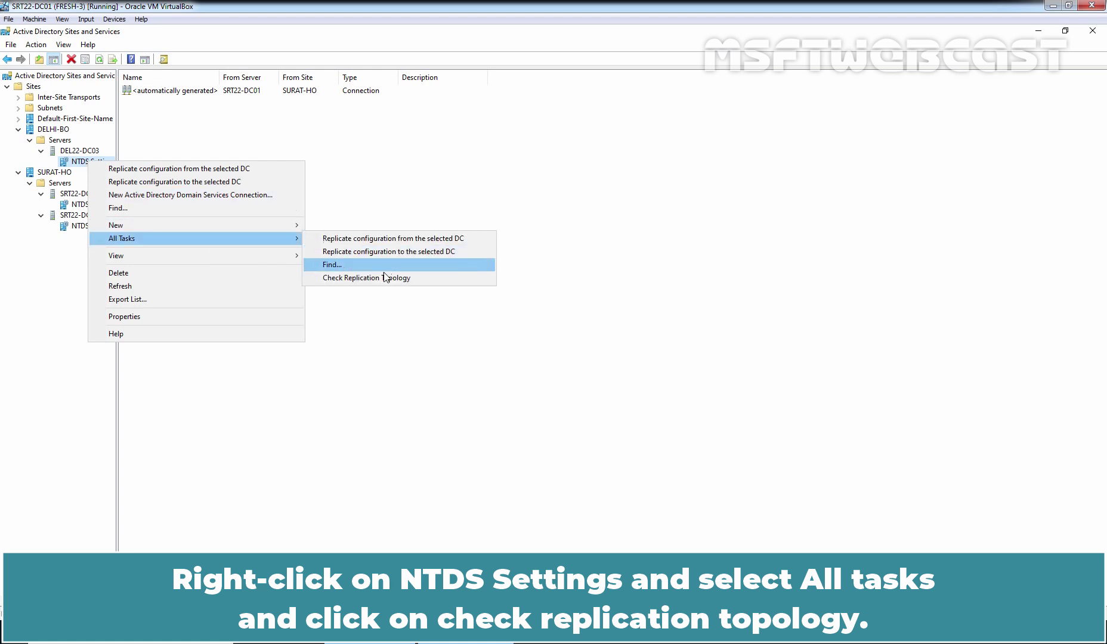
pyautogui.click(408, 280)
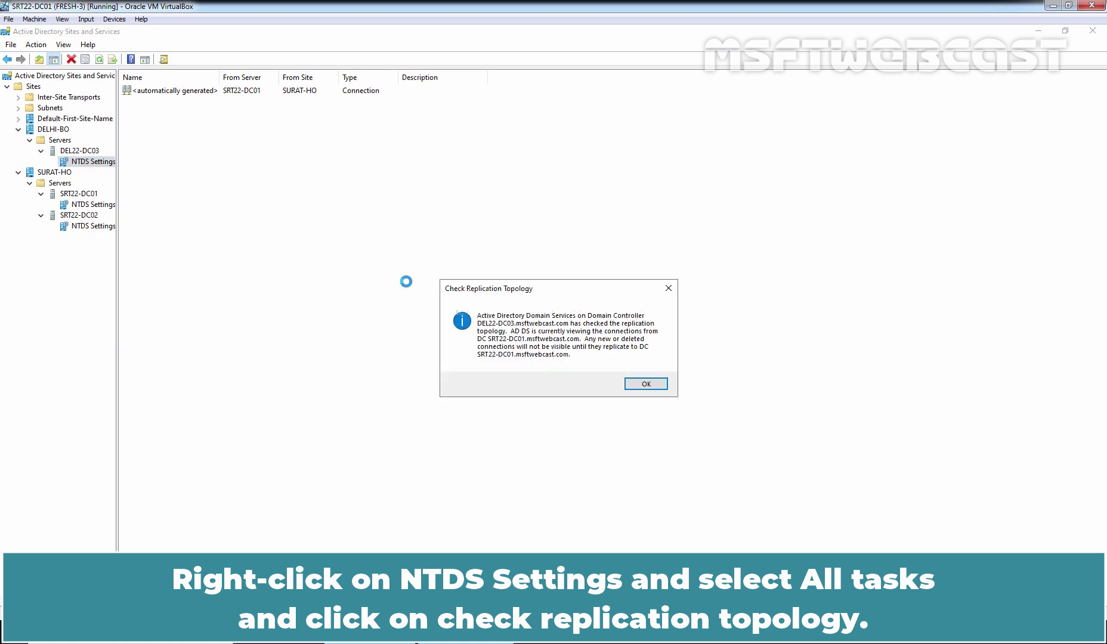
pyautogui.click(643, 386)
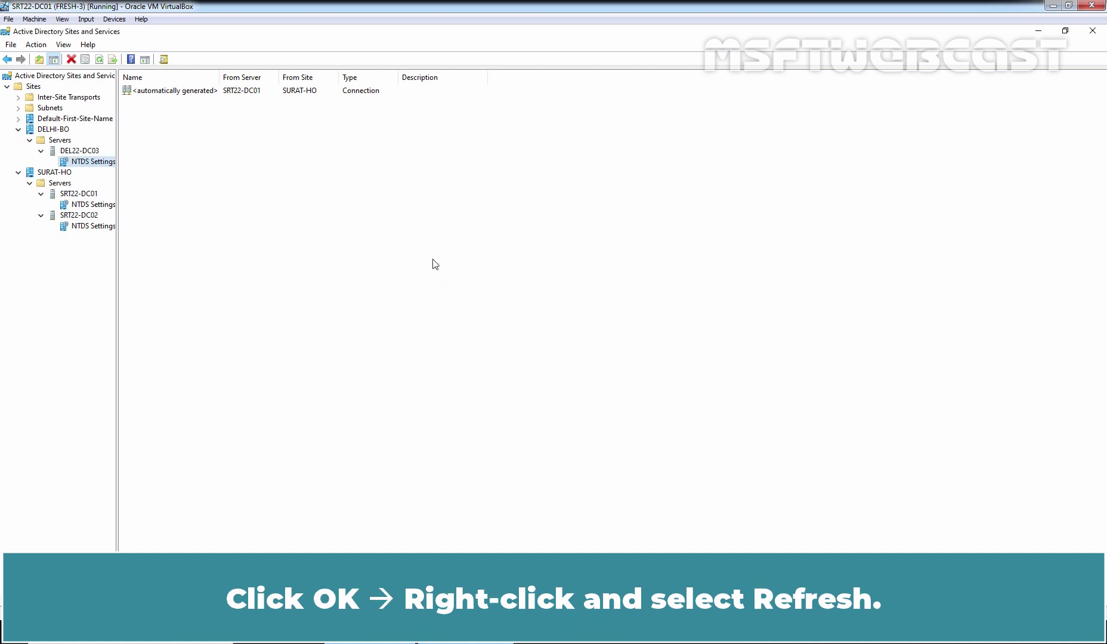
pyautogui.rightClick(388, 221)
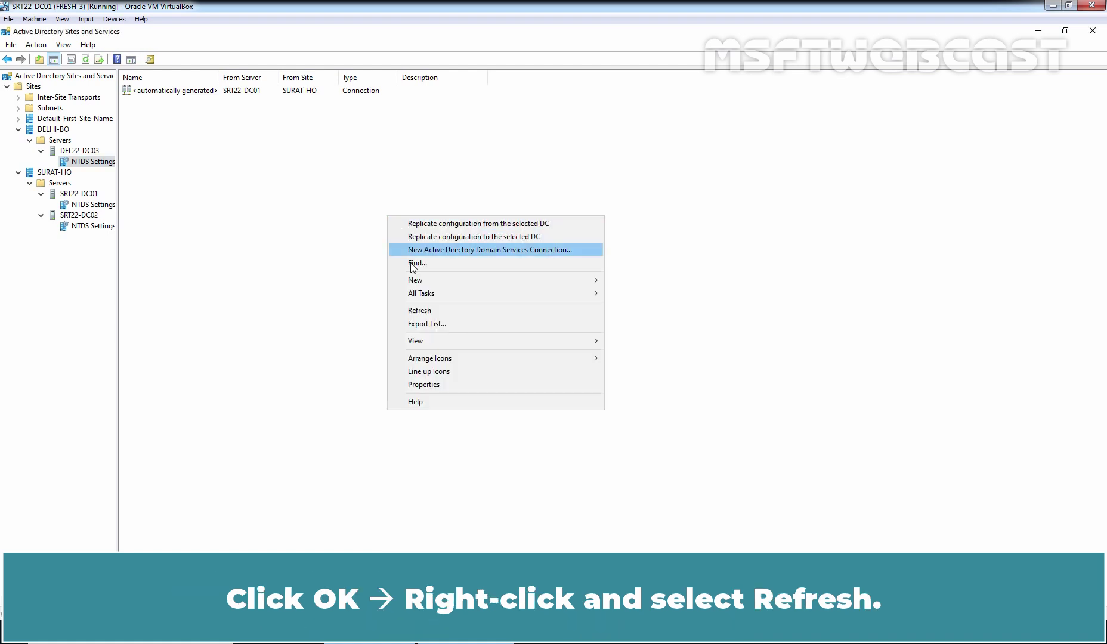
pyautogui.click(426, 311)
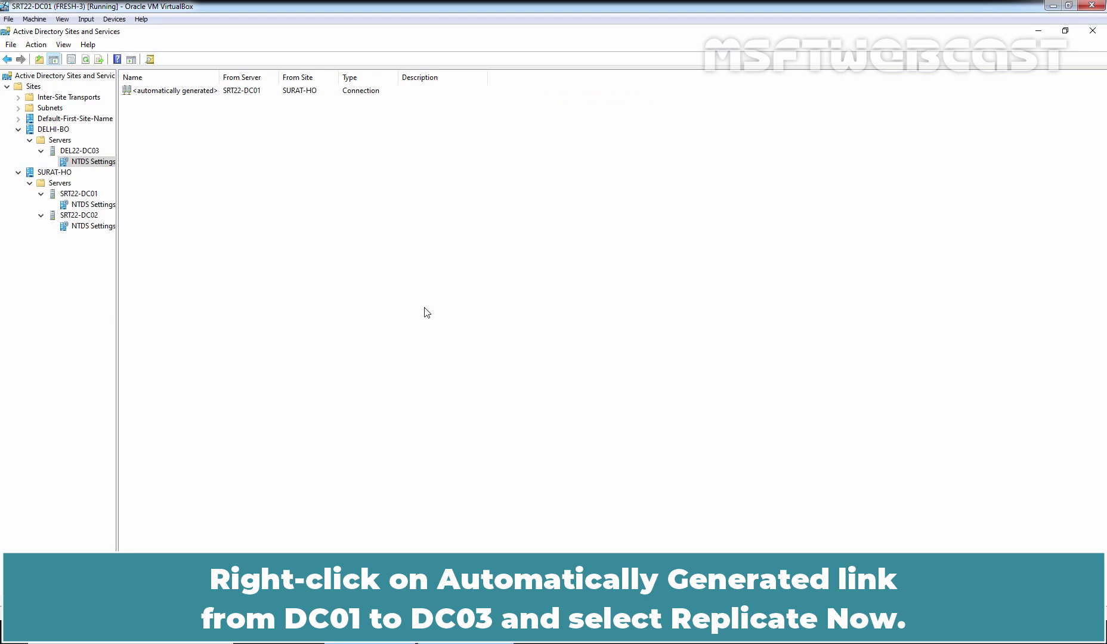
# Replicate now over DEL22-DC03's inter-site connection from SRT22-DC01 in SURAT-HO and dismiss the notice.
pyautogui.click(191, 94)
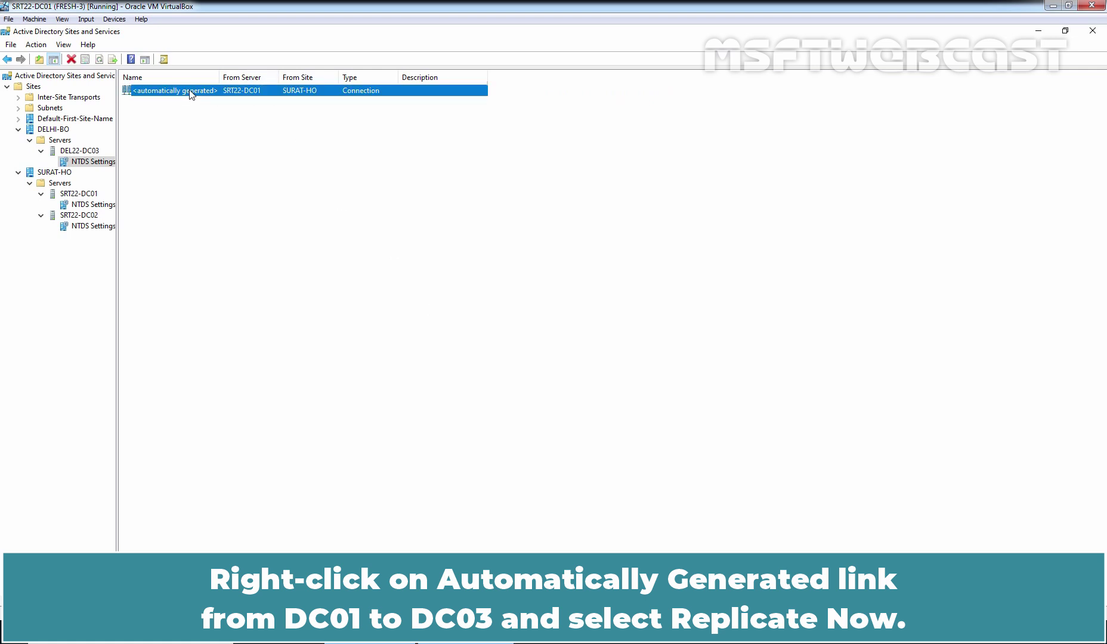
pyautogui.rightClick(191, 95)
pyautogui.click(212, 114)
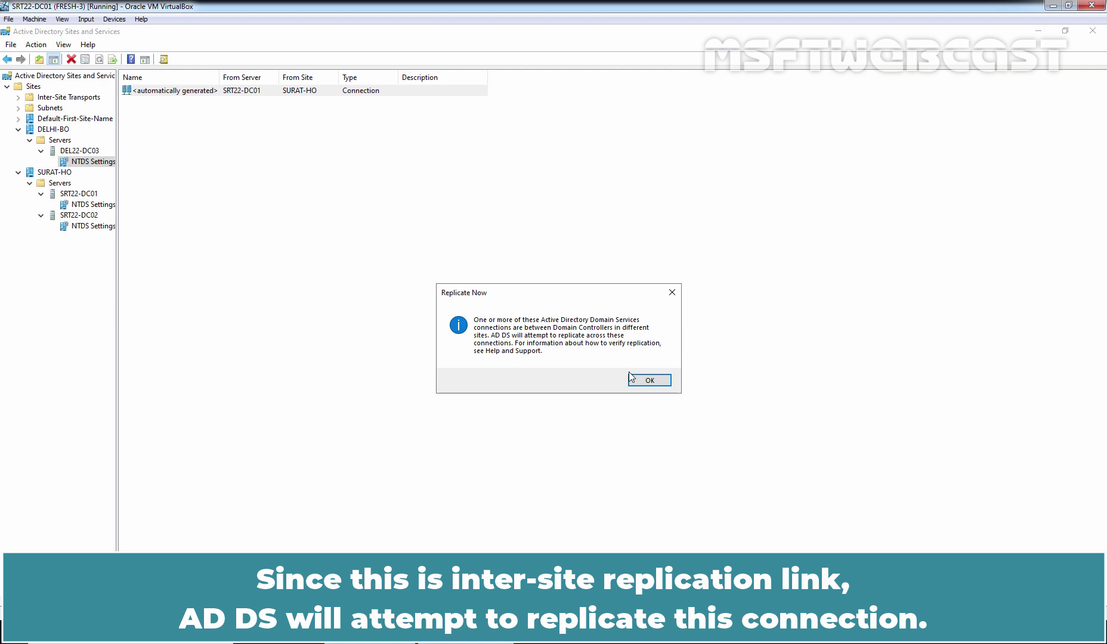
pyautogui.click(649, 380)
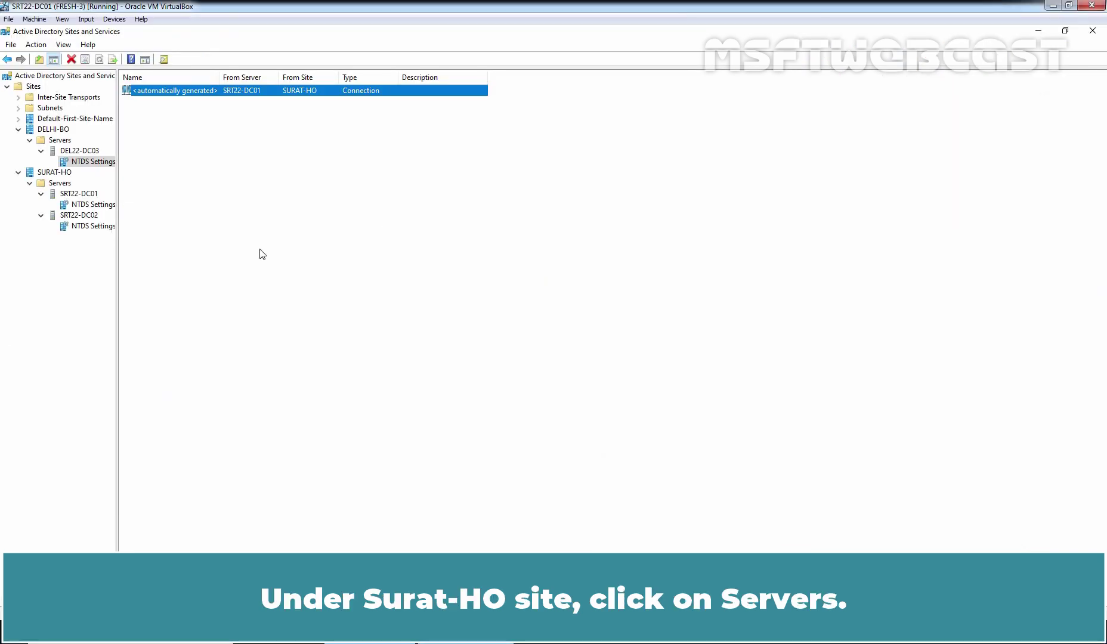
# Make SRT22-DC01 in the SURAT-HO site a preferred bridgehead server for the IP transport and apply the change.
pyautogui.click(63, 186)
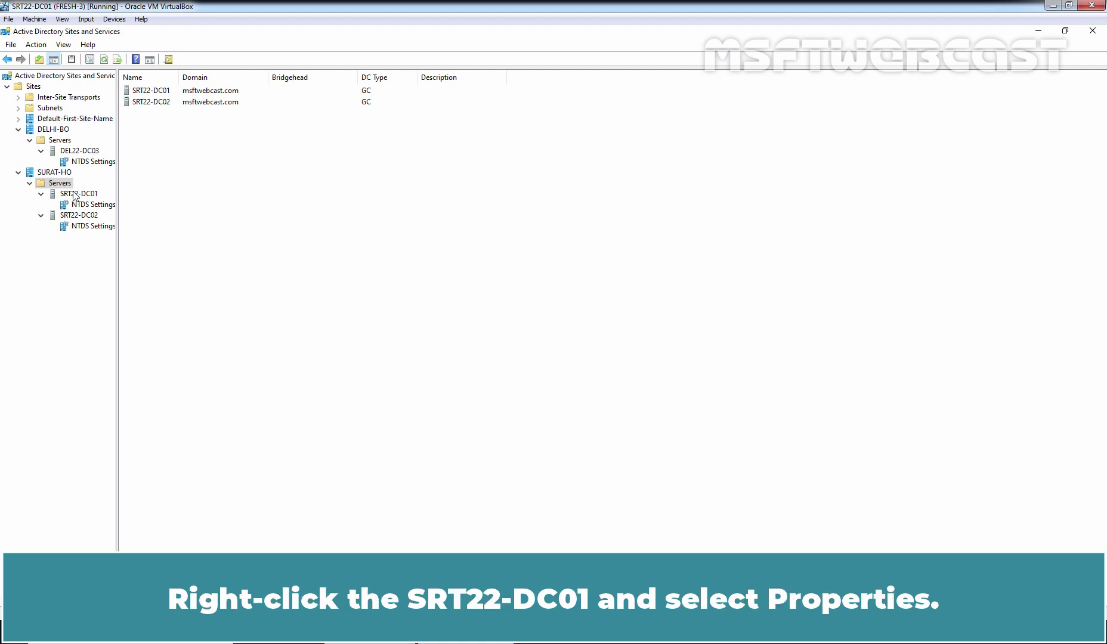
pyautogui.click(73, 195)
pyautogui.rightClick(73, 196)
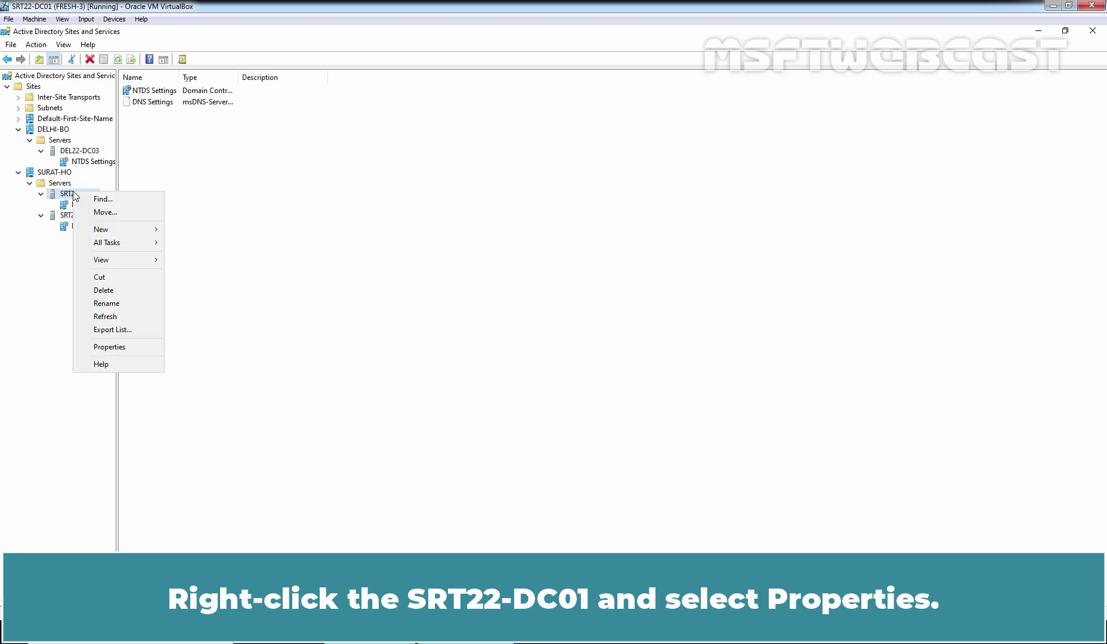
pyautogui.click(109, 347)
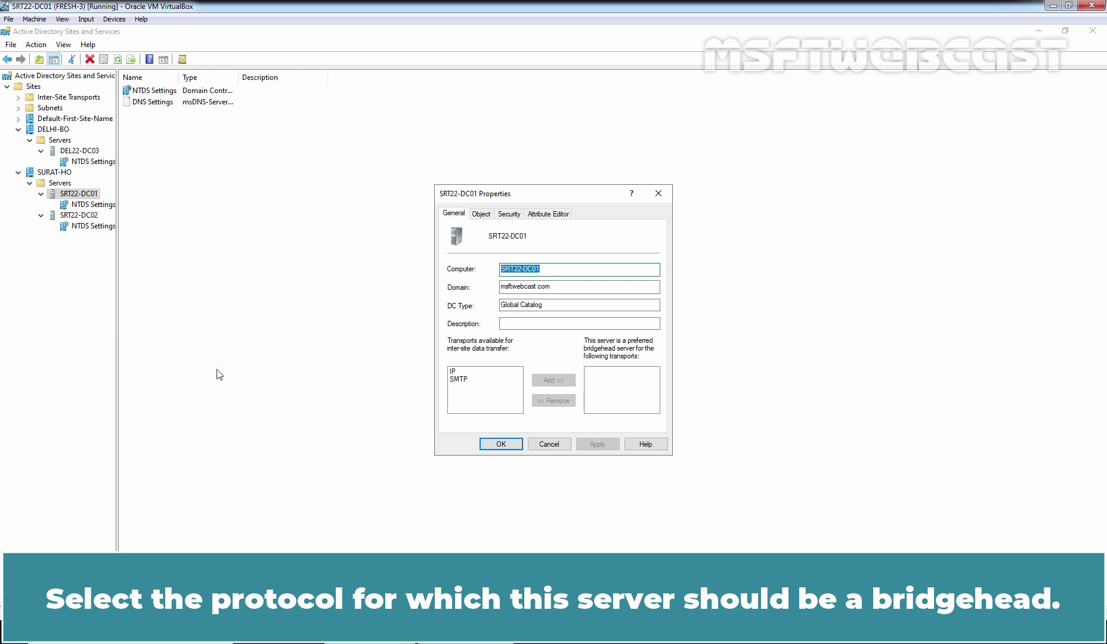
pyautogui.click(455, 373)
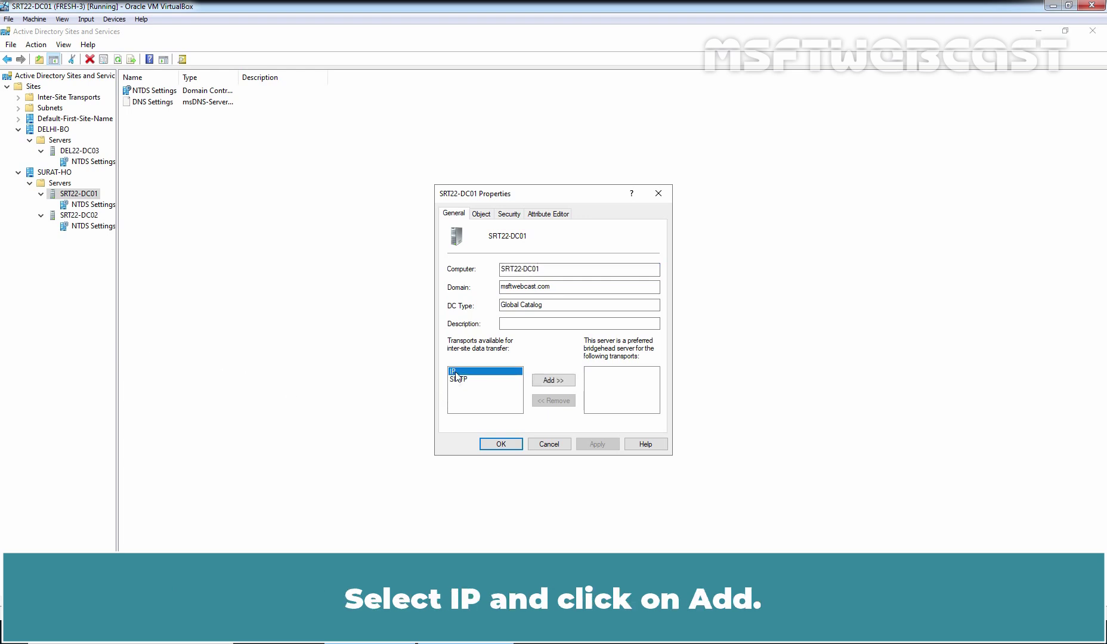
pyautogui.click(553, 380)
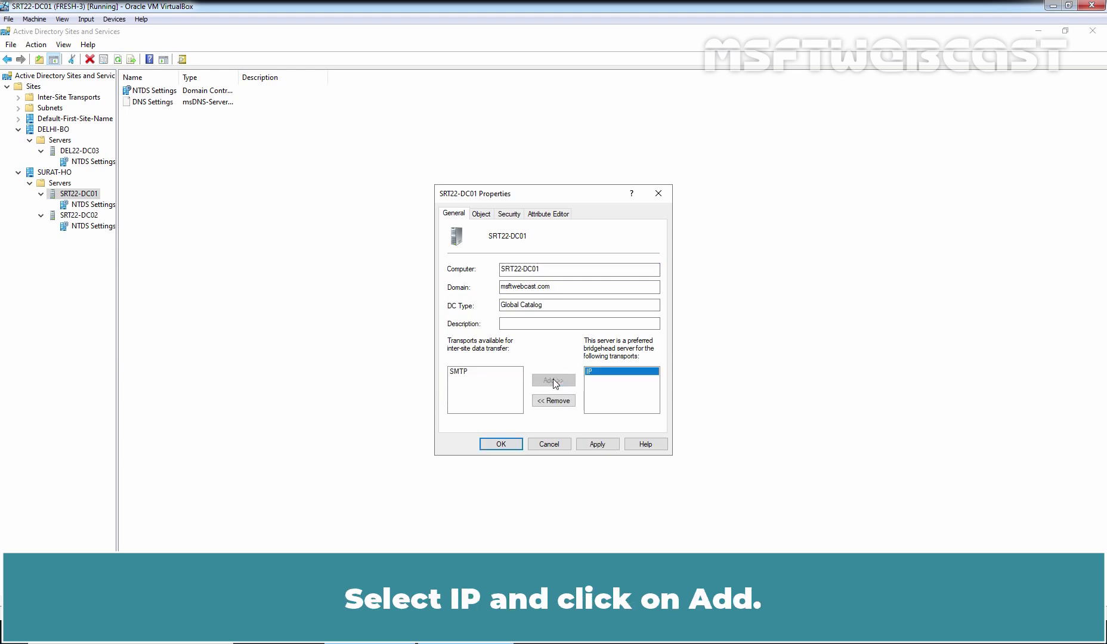
pyautogui.click(596, 444)
pyautogui.click(501, 444)
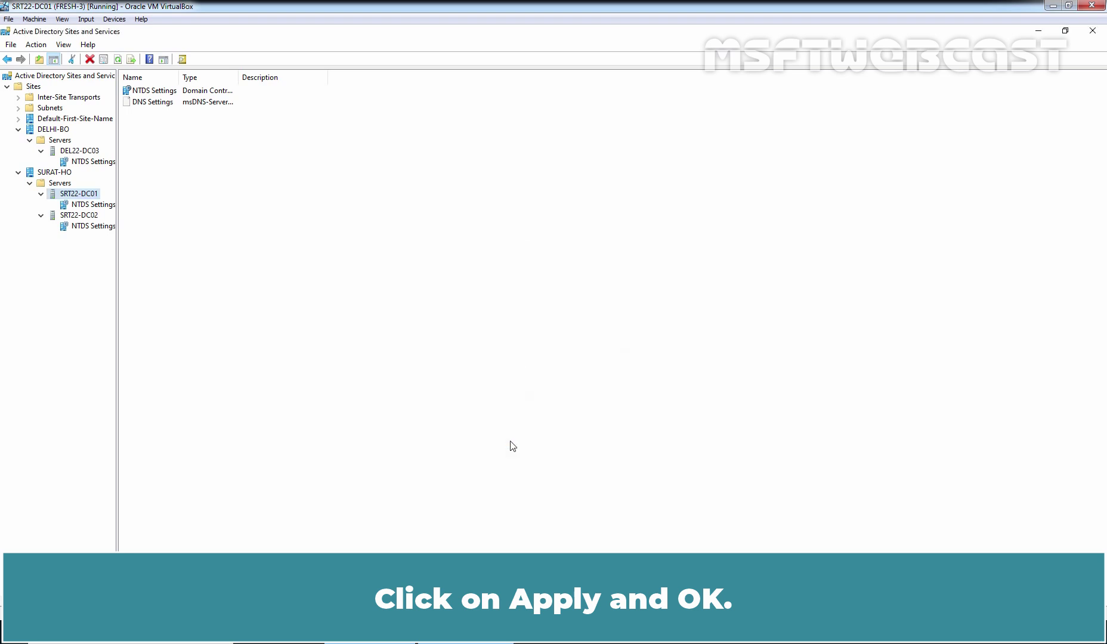
# Refresh SRT22-DC01's contents and show the SURAT-HO server list to check the Bridgehead column.
pyautogui.rightClick(359, 212)
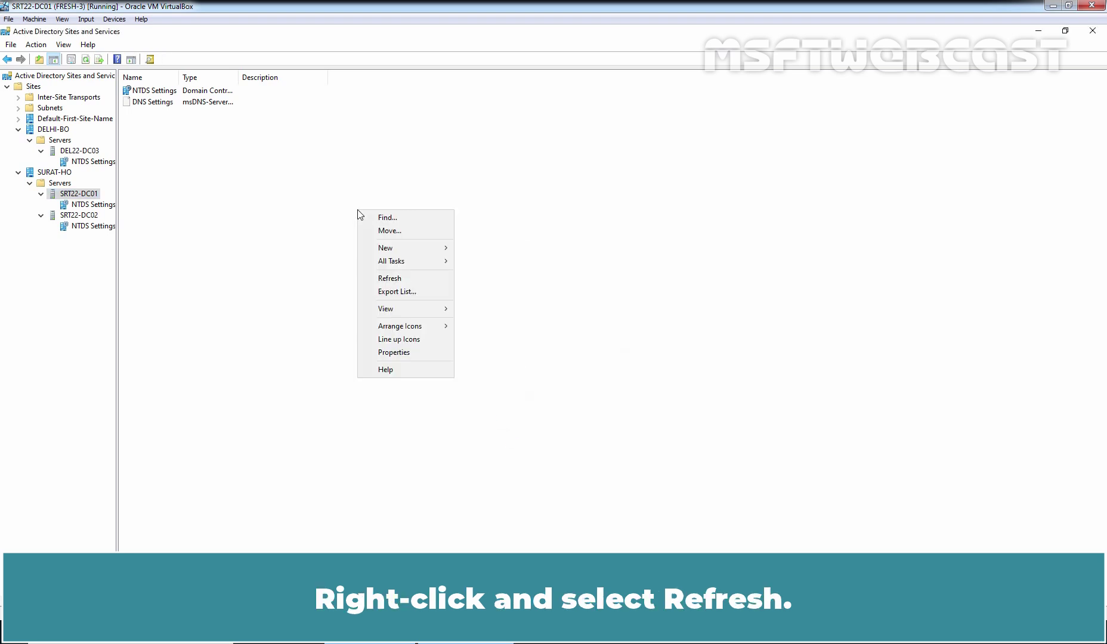
pyautogui.click(383, 279)
pyautogui.click(60, 183)
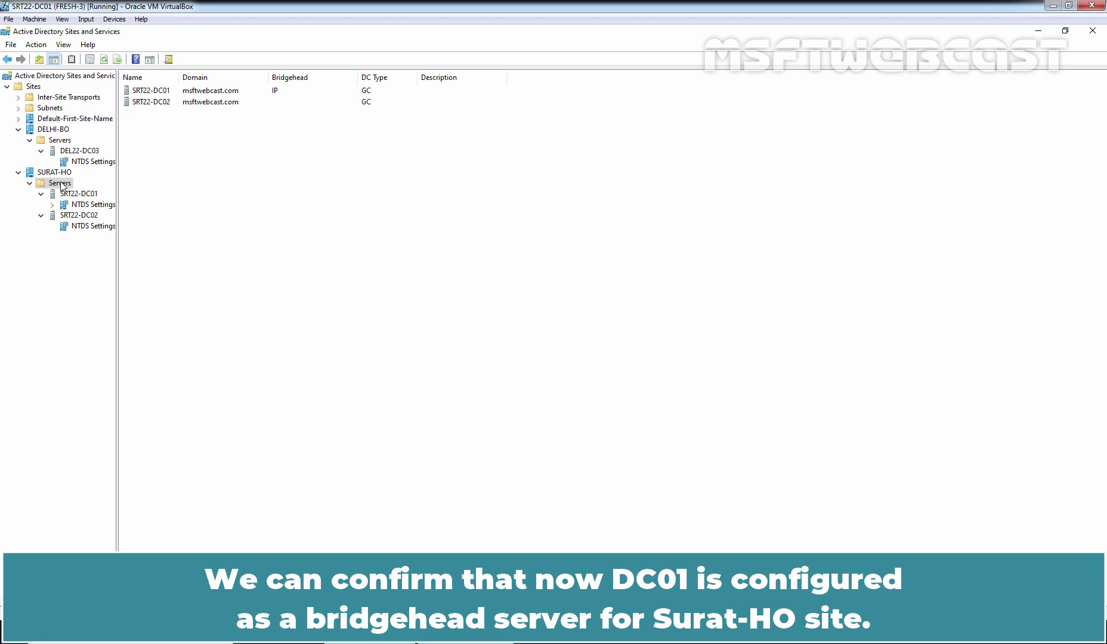
# Make DEL22-DC03 a preferred bridgehead server for the IP transport, apply it and show the DELHI-BO server list.
pyautogui.click(59, 140)
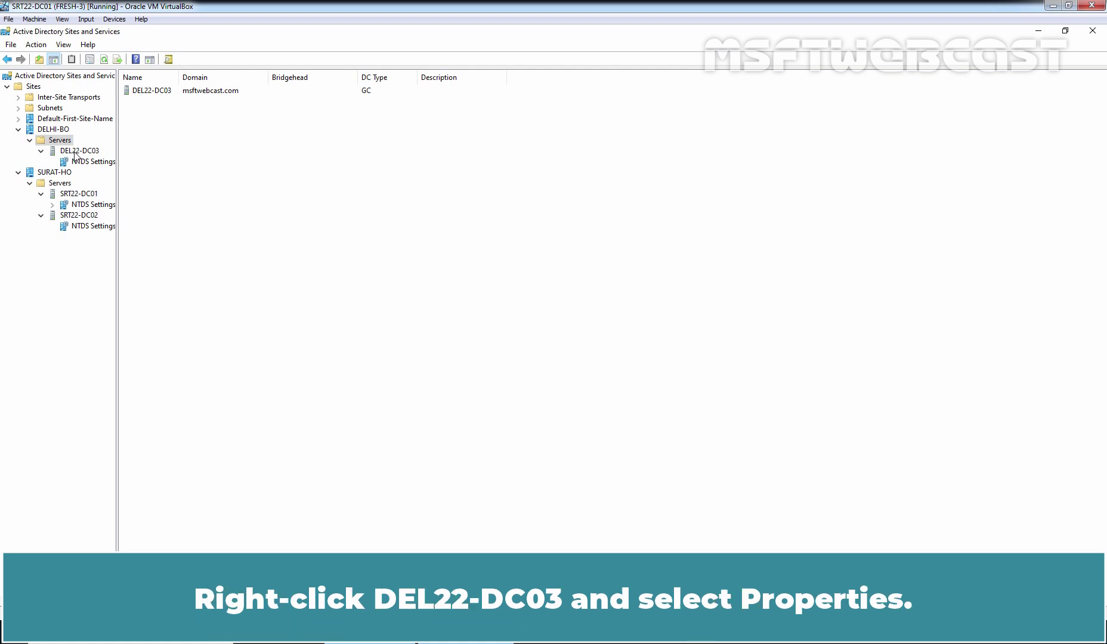
pyautogui.click(74, 151)
pyautogui.rightClick(74, 150)
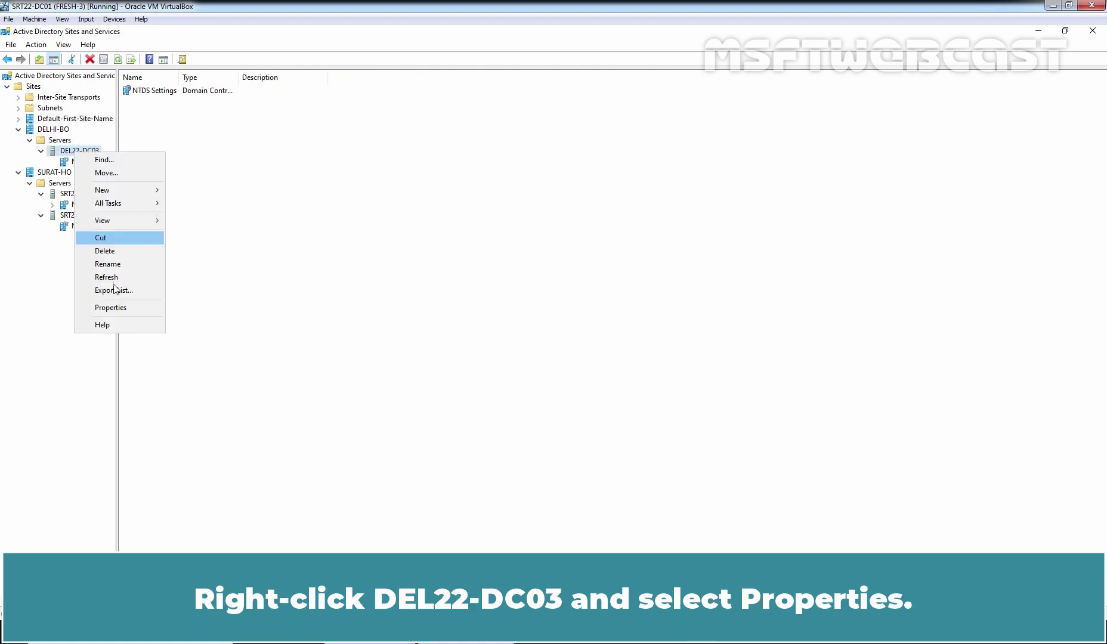
pyautogui.click(126, 307)
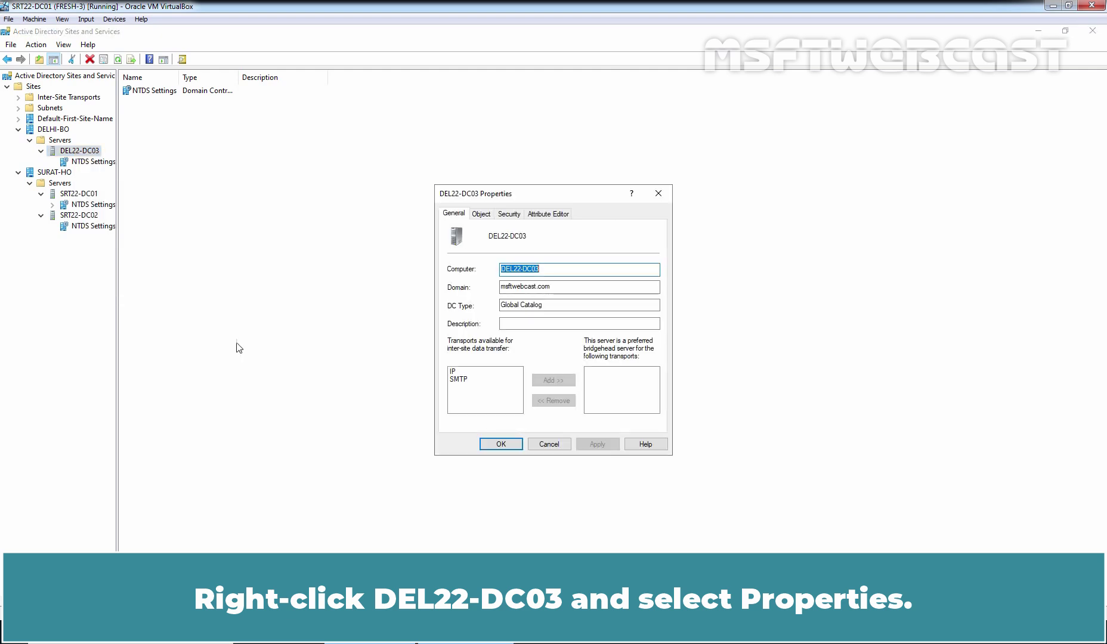
pyautogui.click(452, 371)
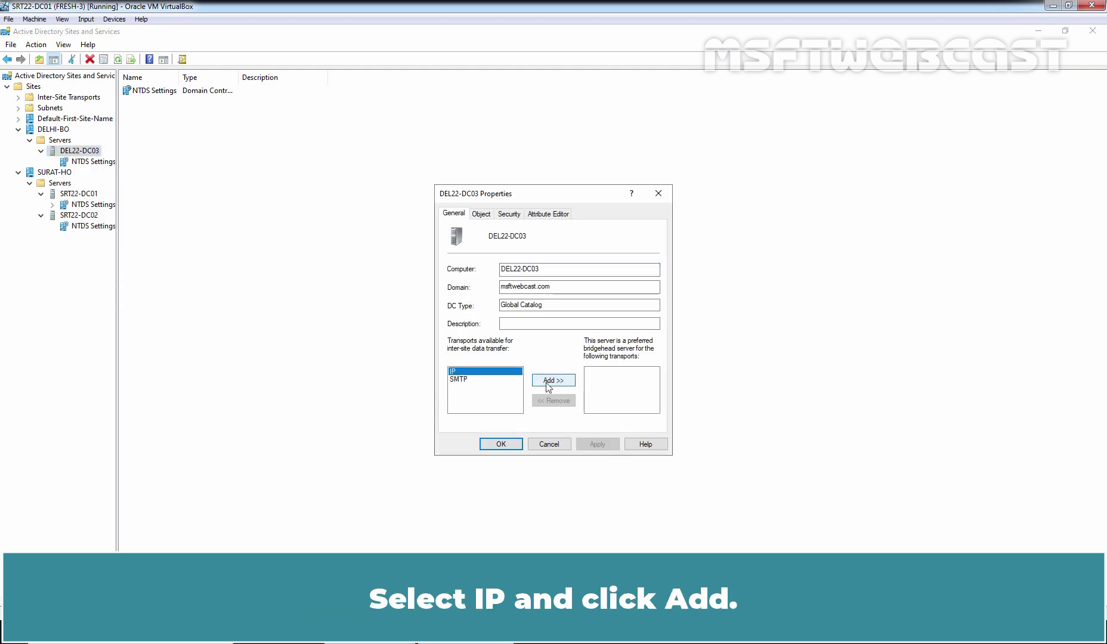
pyautogui.click(547, 382)
pyautogui.click(597, 444)
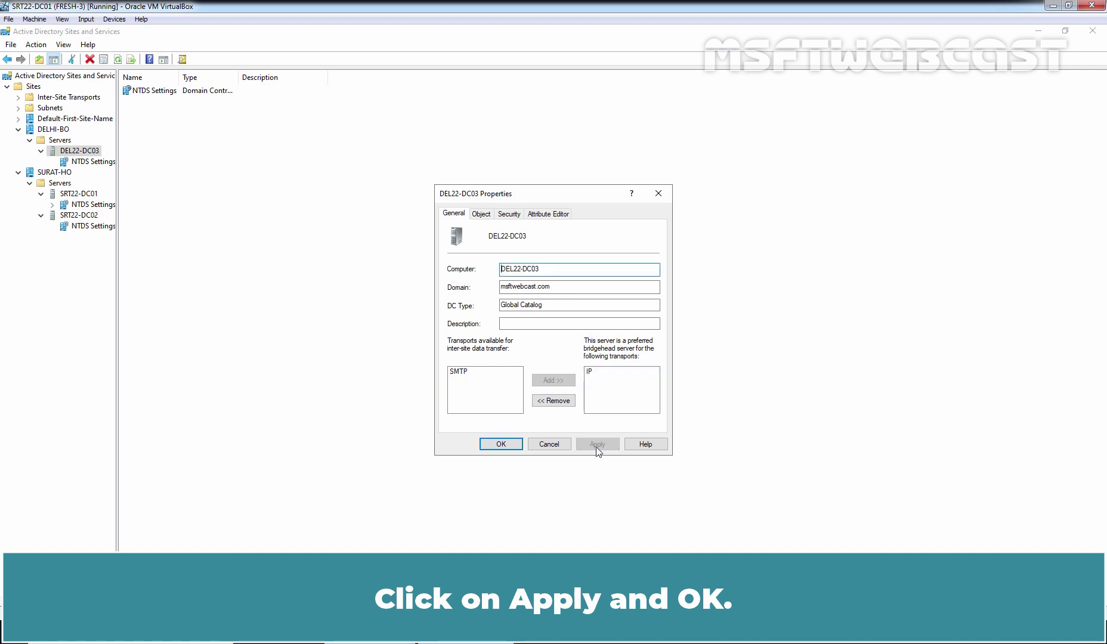
pyautogui.click(500, 444)
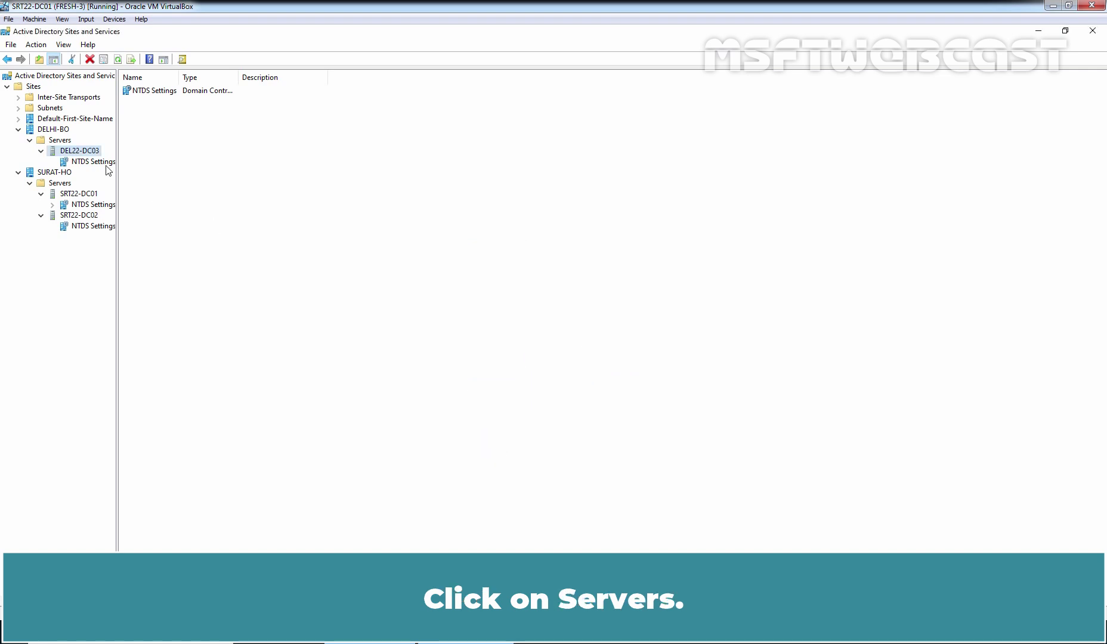
pyautogui.click(59, 140)
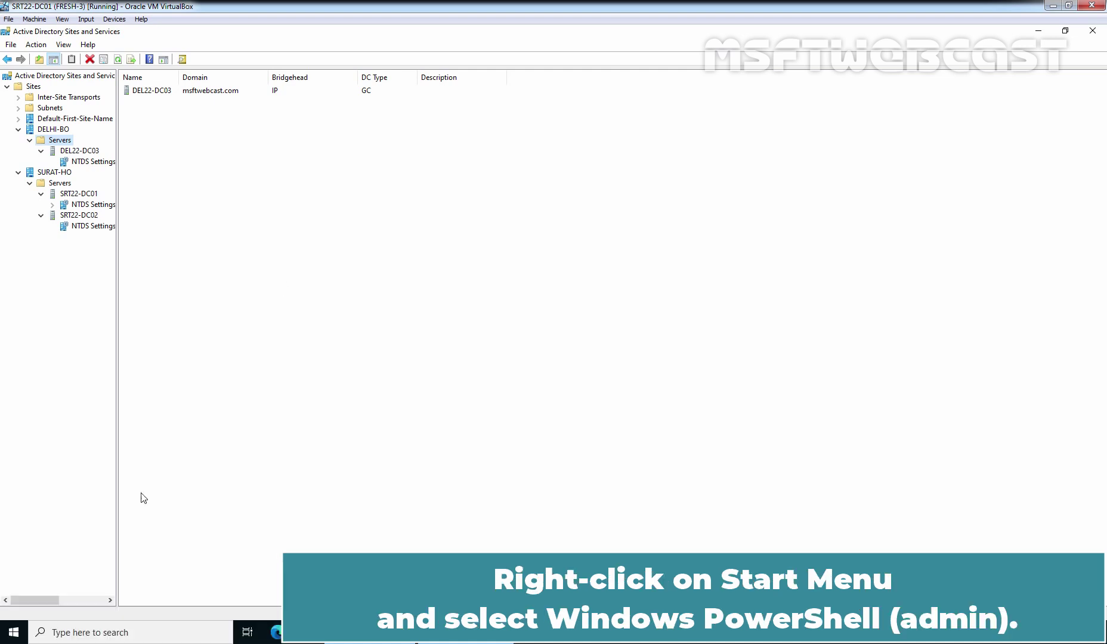
# Open Windows PowerShell as administrator and run repadmin /kcc site:surat-ho to recalculate that site's replication topology.
pyautogui.rightClick(13, 632)
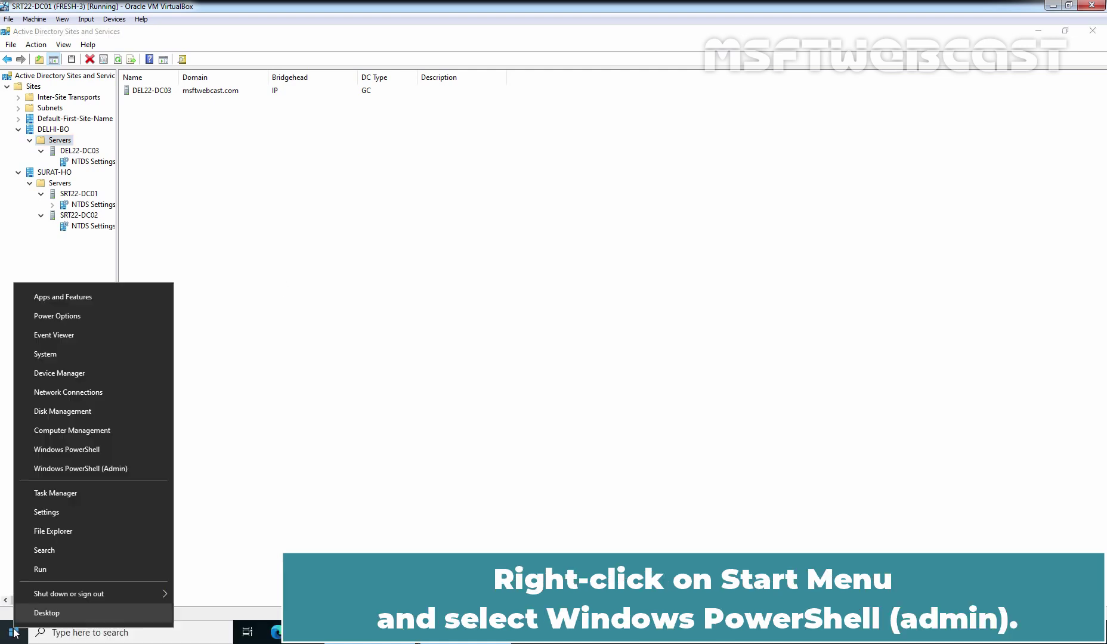
pyautogui.click(93, 468)
pyautogui.moveTo(493, 127); pyautogui.dragTo(495, 91)
pyautogui.write('rep')
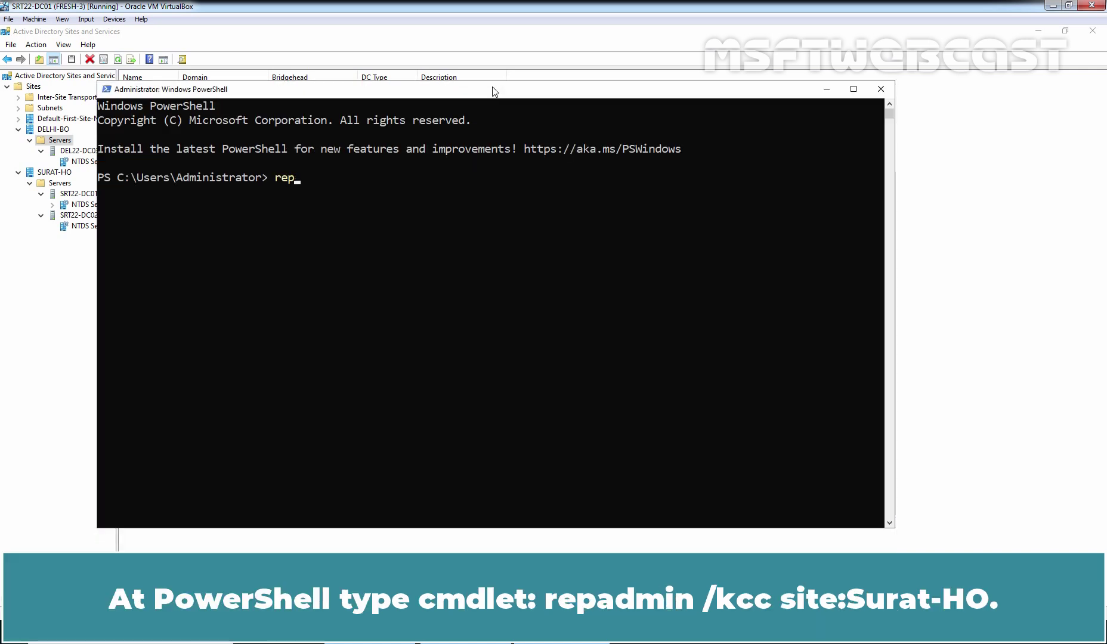
pyautogui.write('admin /kcc site:surat-ho')
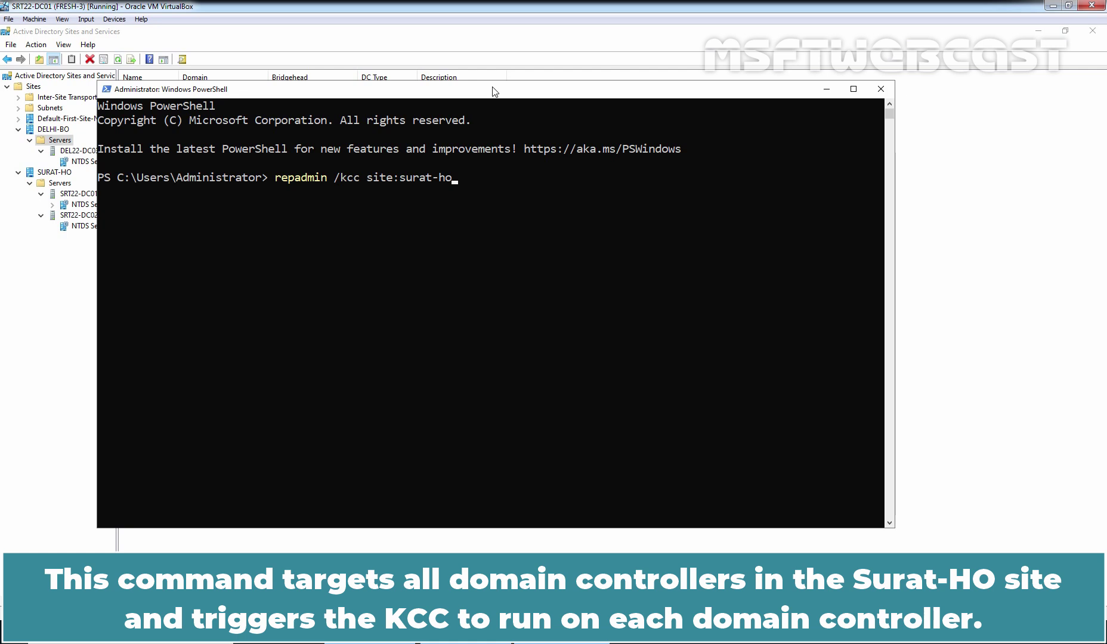
pyautogui.press('Return')
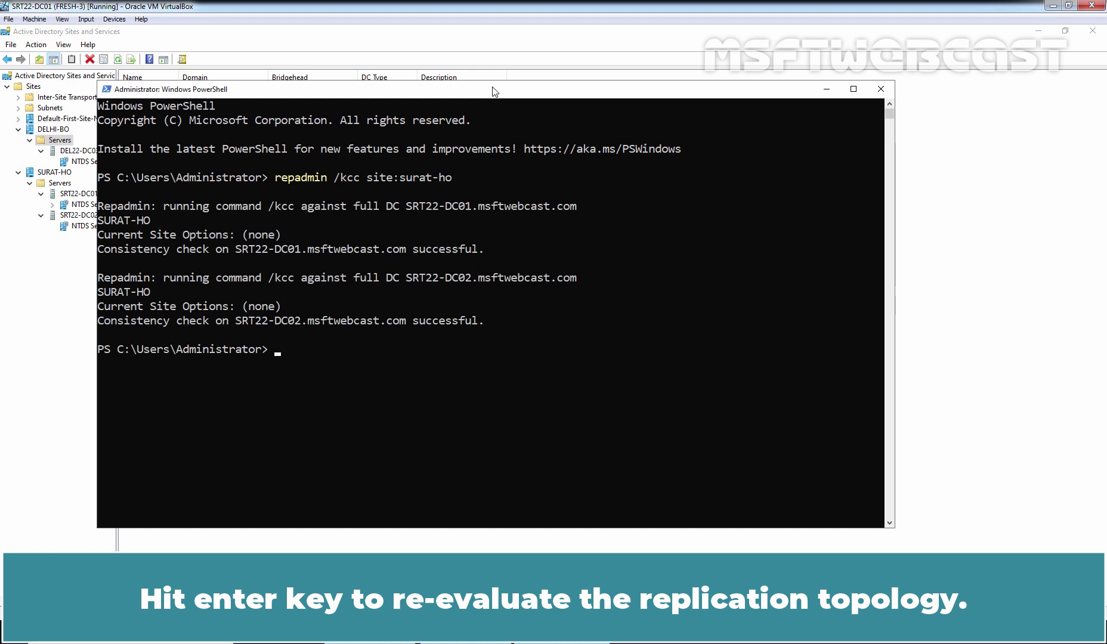
# Reuse the previous command with the site changed to delhi-bo and run repadmin /kcc site:delhi-bo.
pyautogui.press('Up')
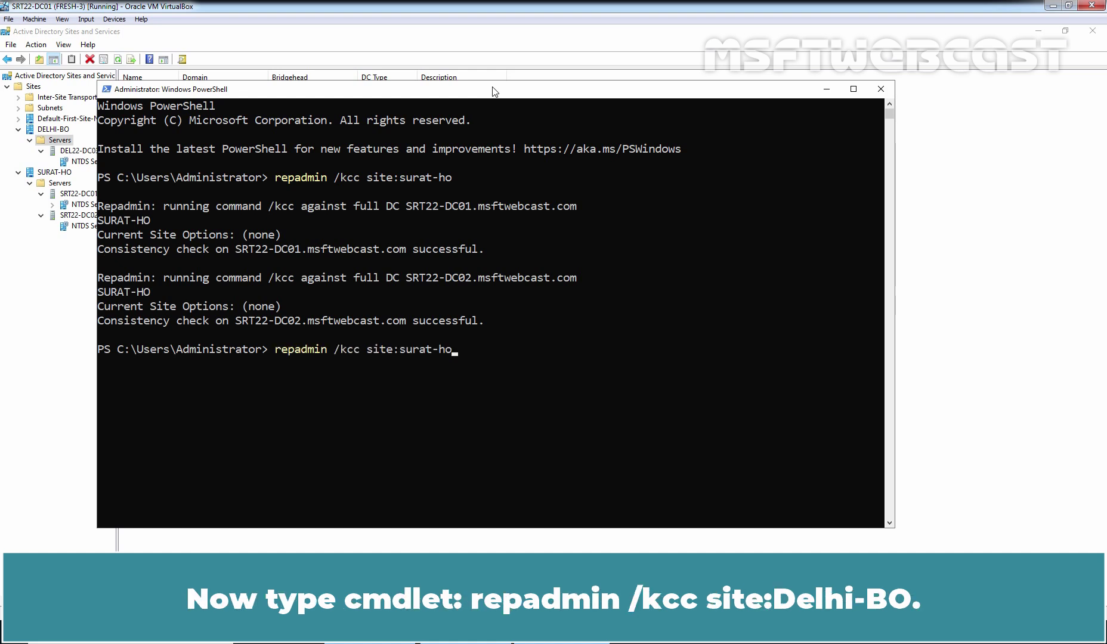
pyautogui.press('BackSpace')
pyautogui.press('BackSpace')
pyautogui.press('BackSpace')
pyautogui.press('BackSpace')
pyautogui.press('BackSpace')
pyautogui.press('BackSpace')
pyautogui.press('BackSpace')
pyautogui.write('delhi-bo')
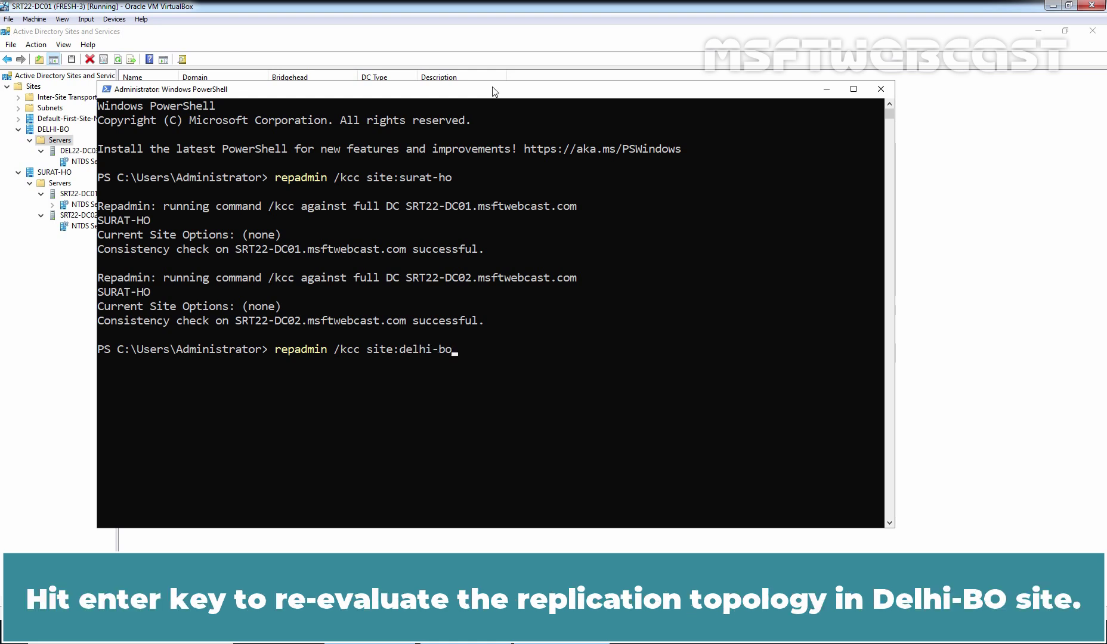
pyautogui.press('Return')
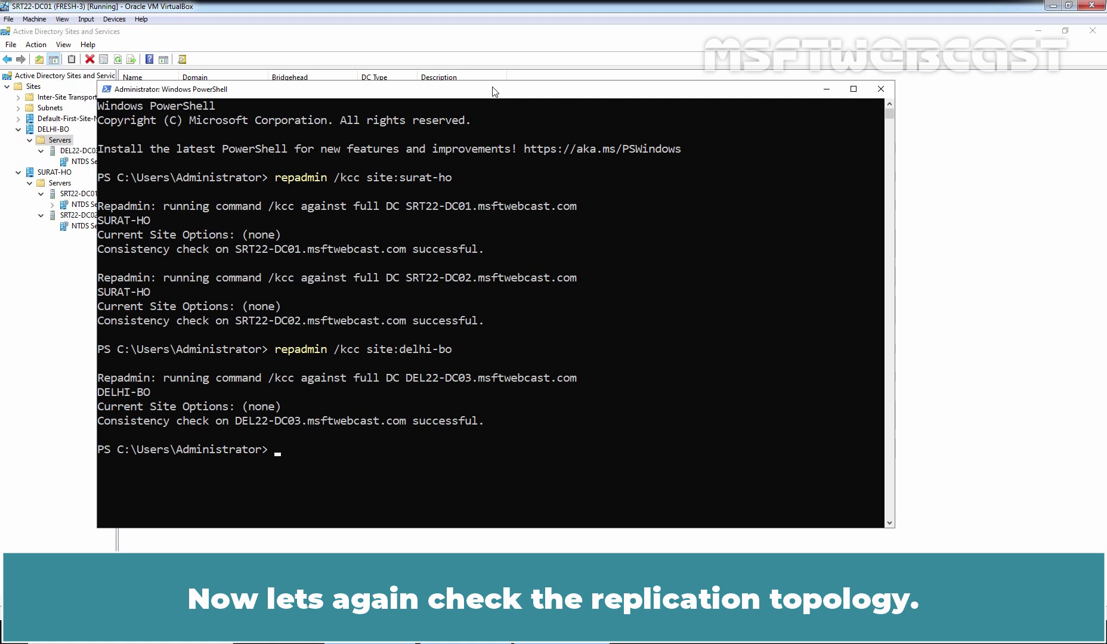
# Clear the console and run repadmin /istg srt22-dc01 to list each site's inter-site topology generator.
pyautogui.write('cls')
pyautogui.press('Return')
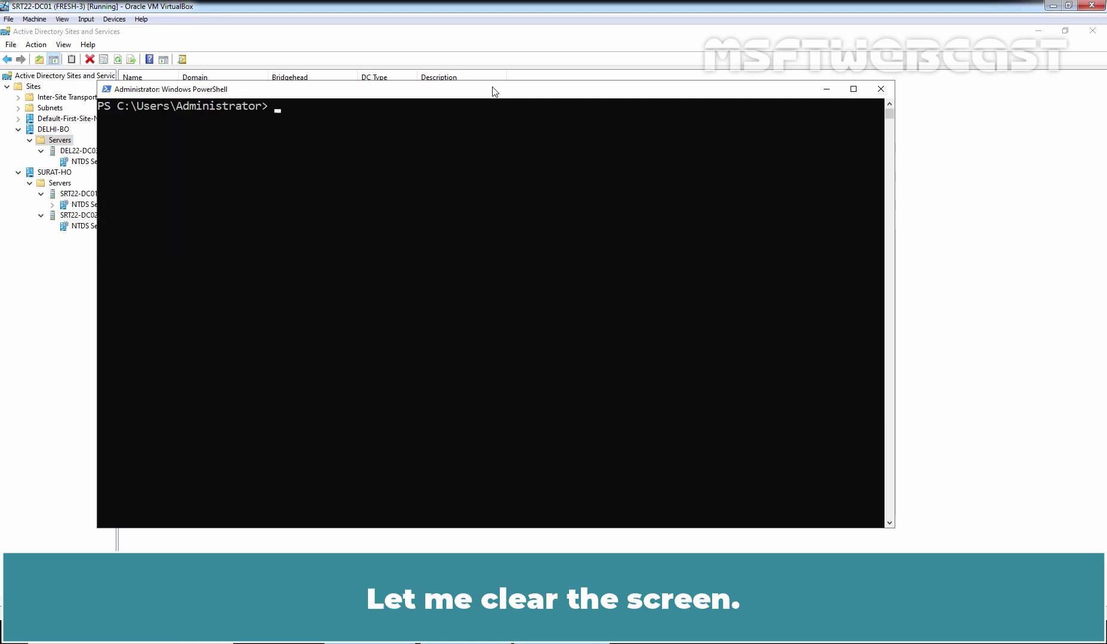
pyautogui.write('repad')
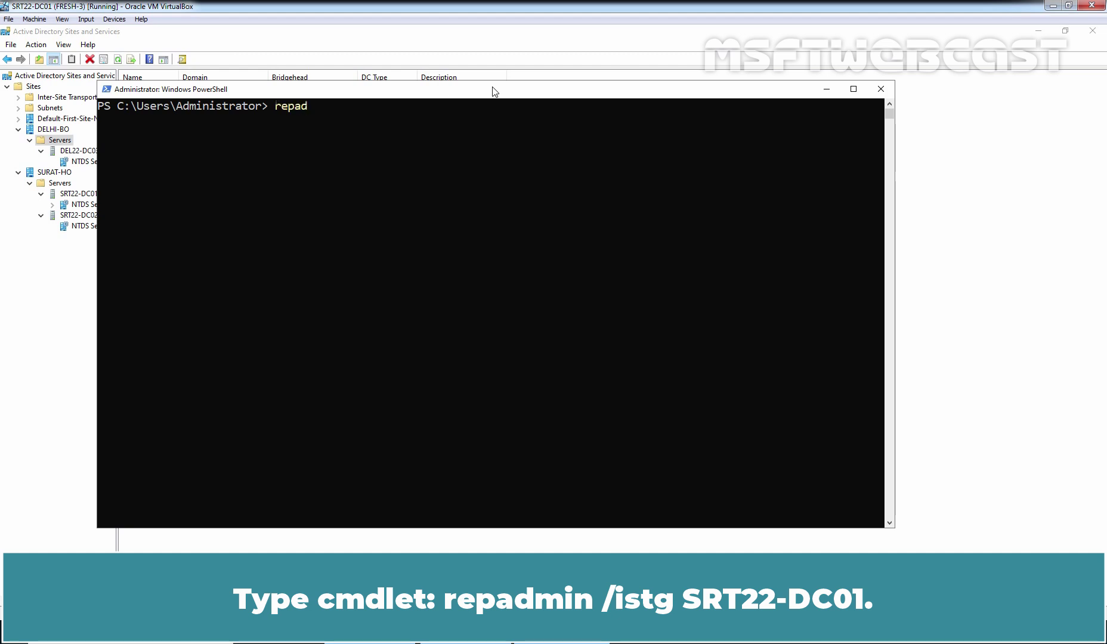
pyautogui.write('min /istg srt22-dc01')
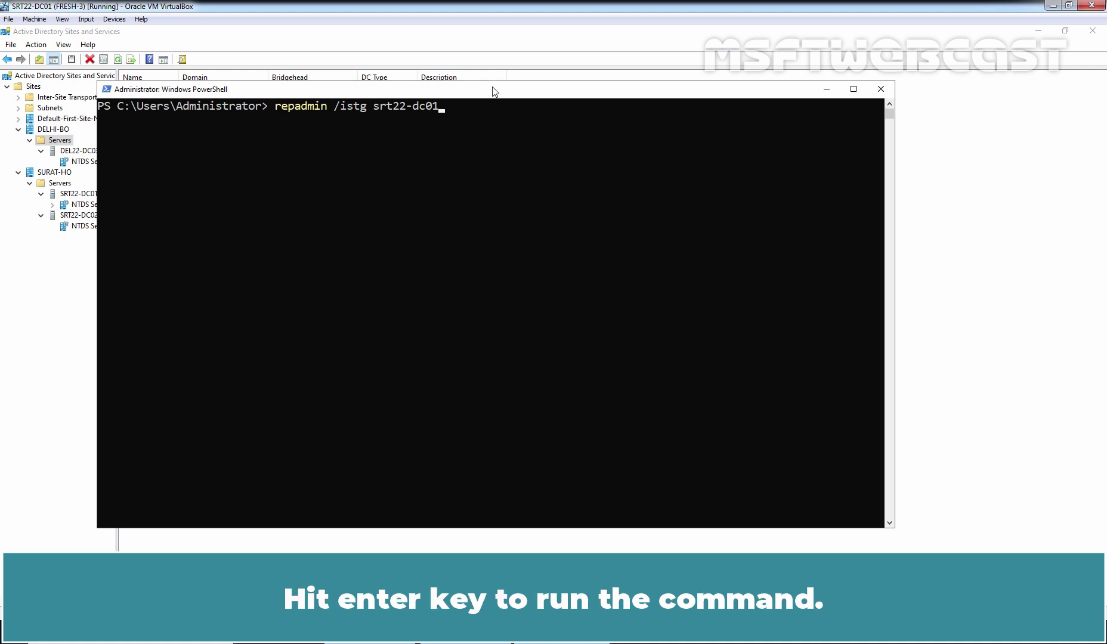
pyautogui.press('Return')
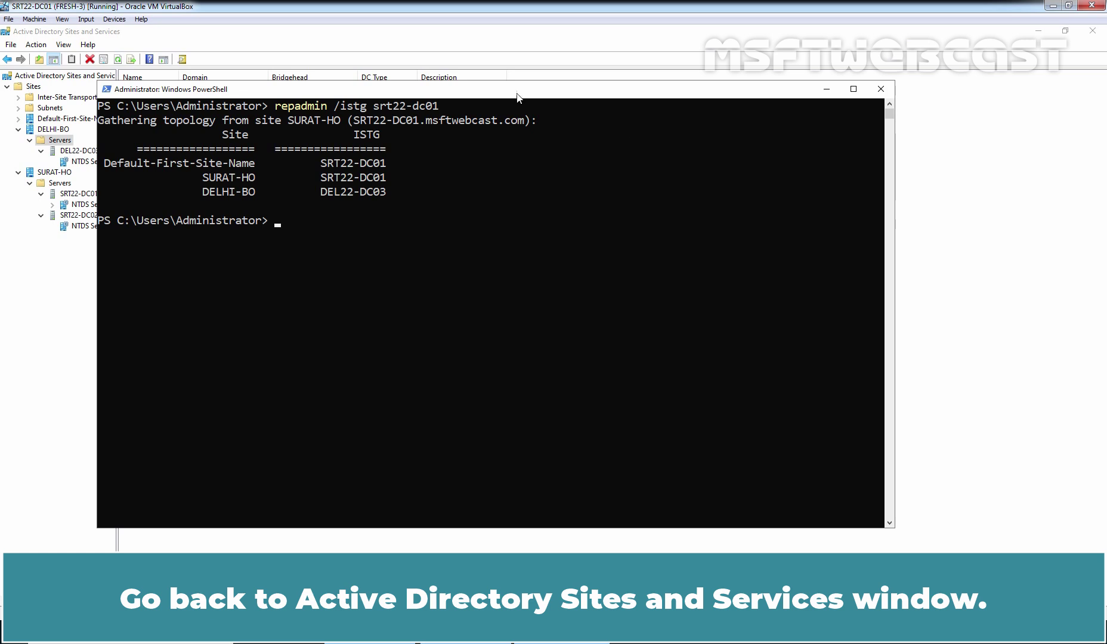
# Switch back to Active Directory Sites and Services and refresh the Sites container.
pyautogui.click(1016, 235)
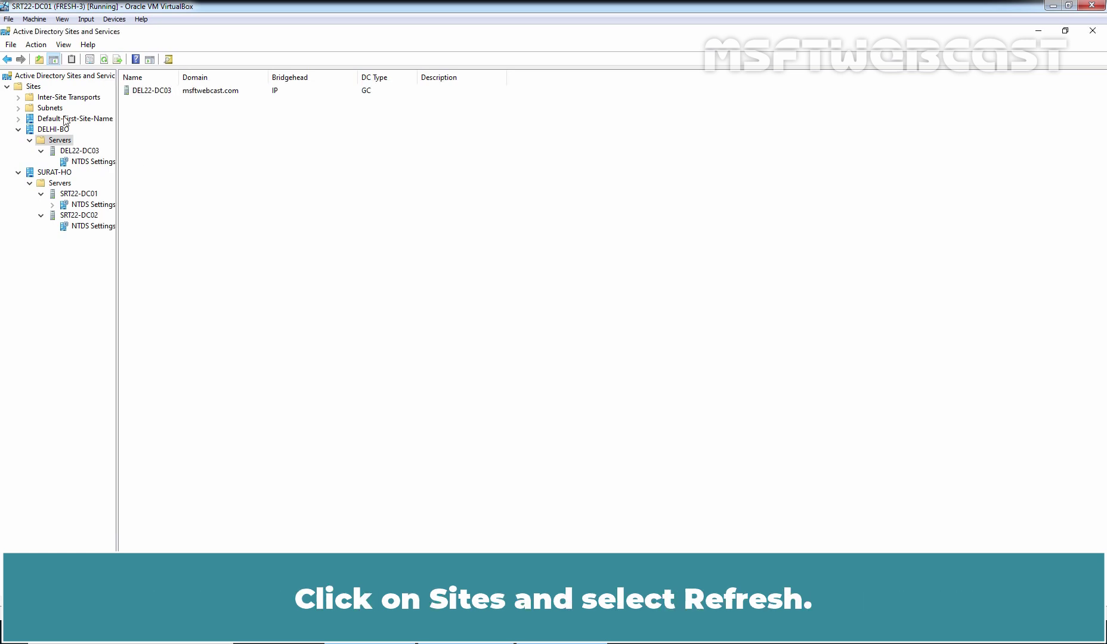
pyautogui.click(35, 86)
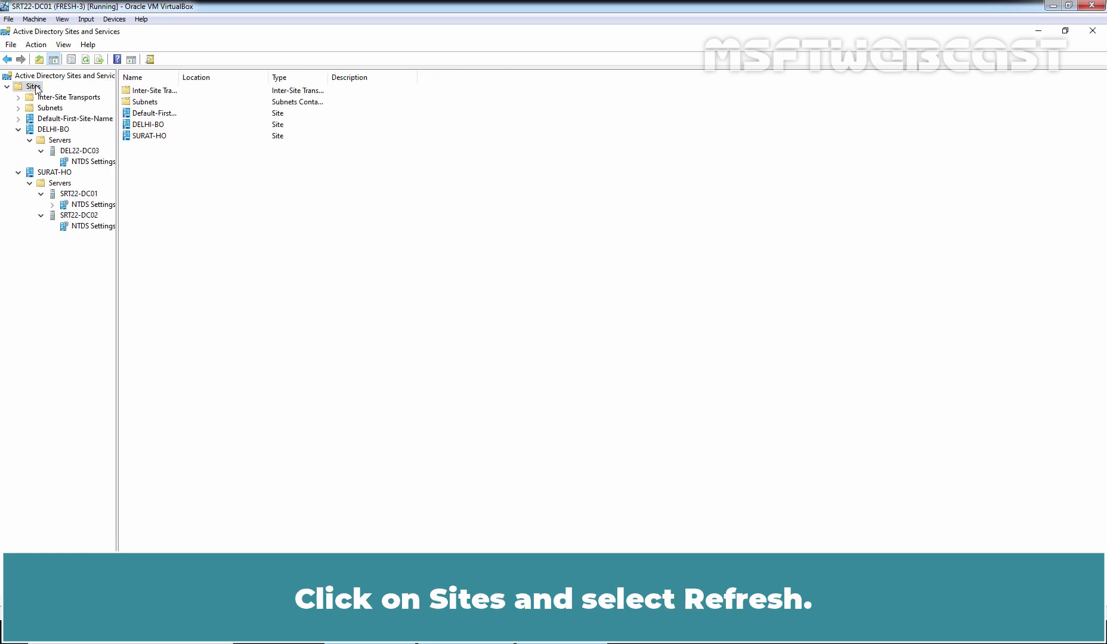
pyautogui.click(86, 60)
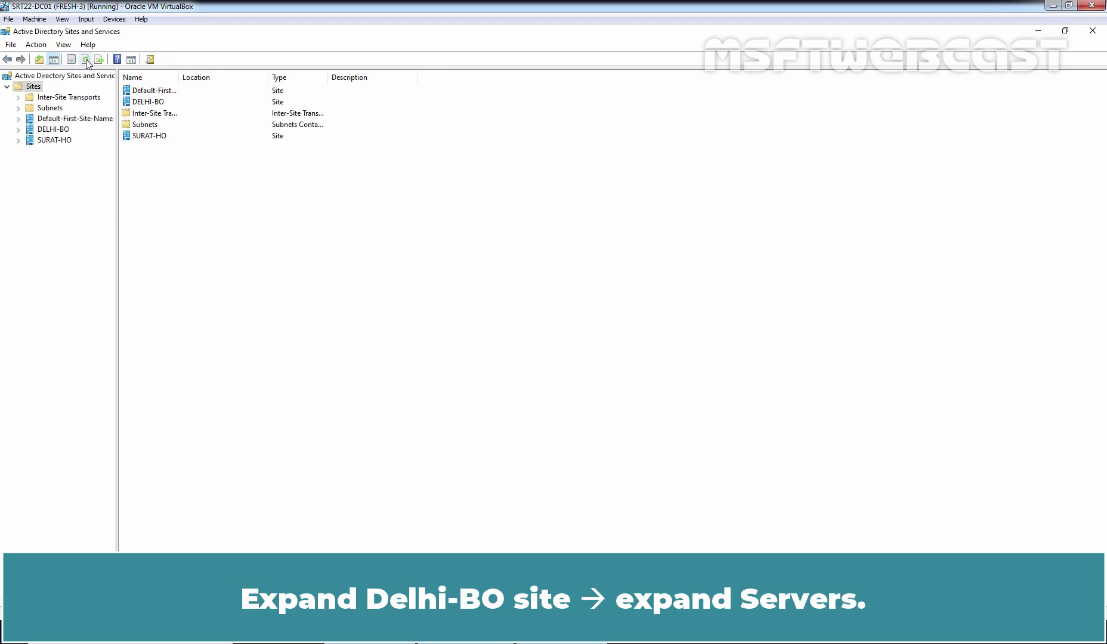
# Run Check Replication Topology on the NTDS Settings of DEL22-DC03 in the DELHI-BO site and refresh its connection list.
pyautogui.click(53, 130)
pyautogui.click(18, 130)
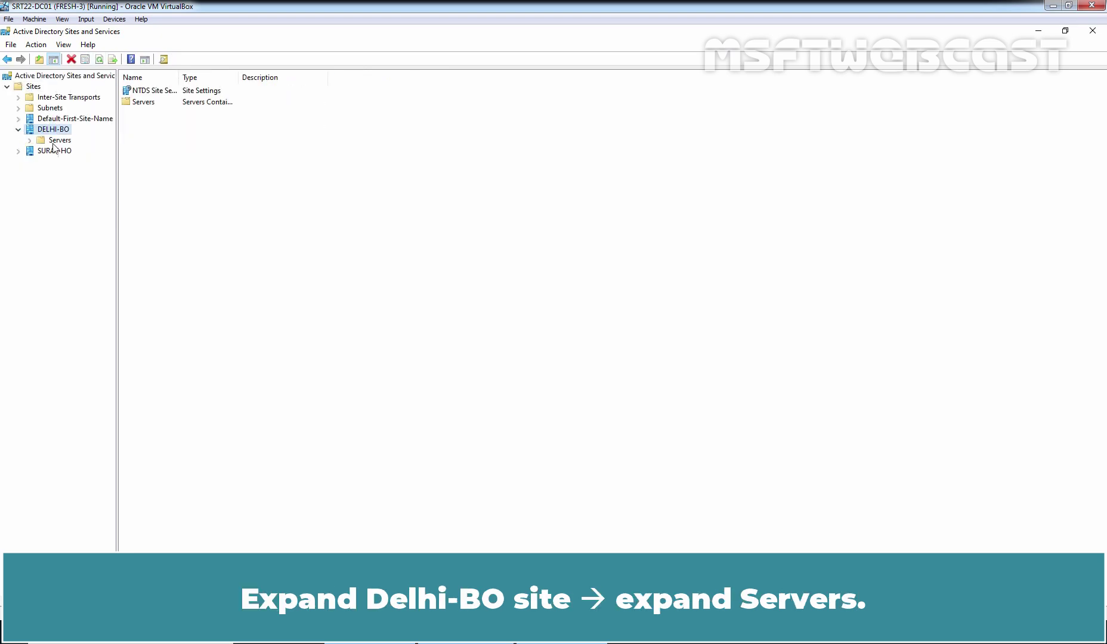
pyautogui.doubleClick(59, 140)
pyautogui.click(72, 151)
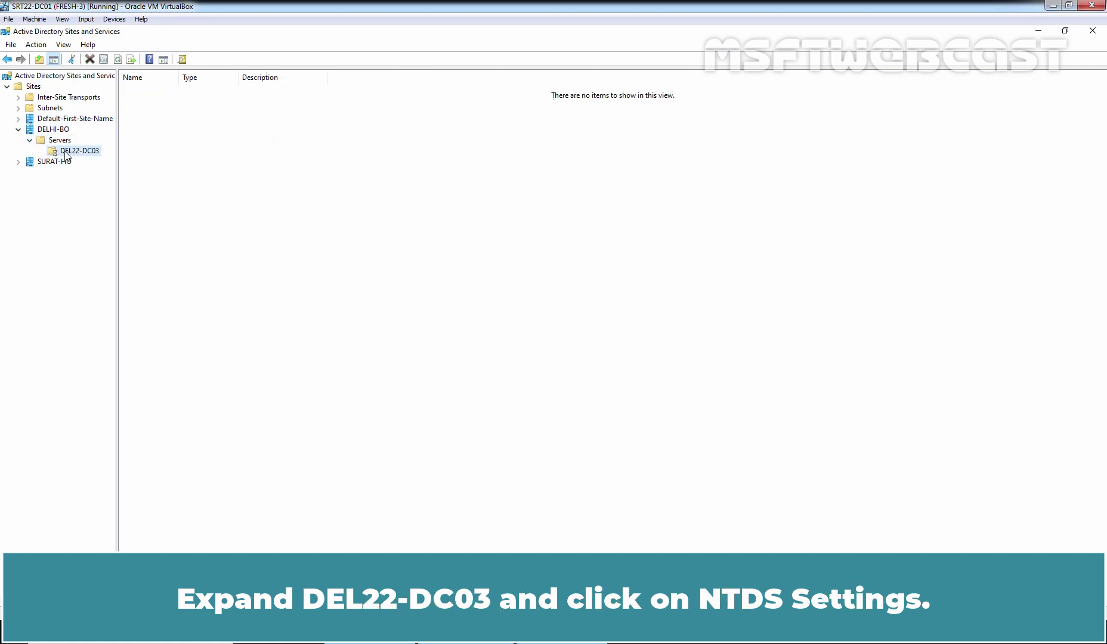
pyautogui.click(41, 151)
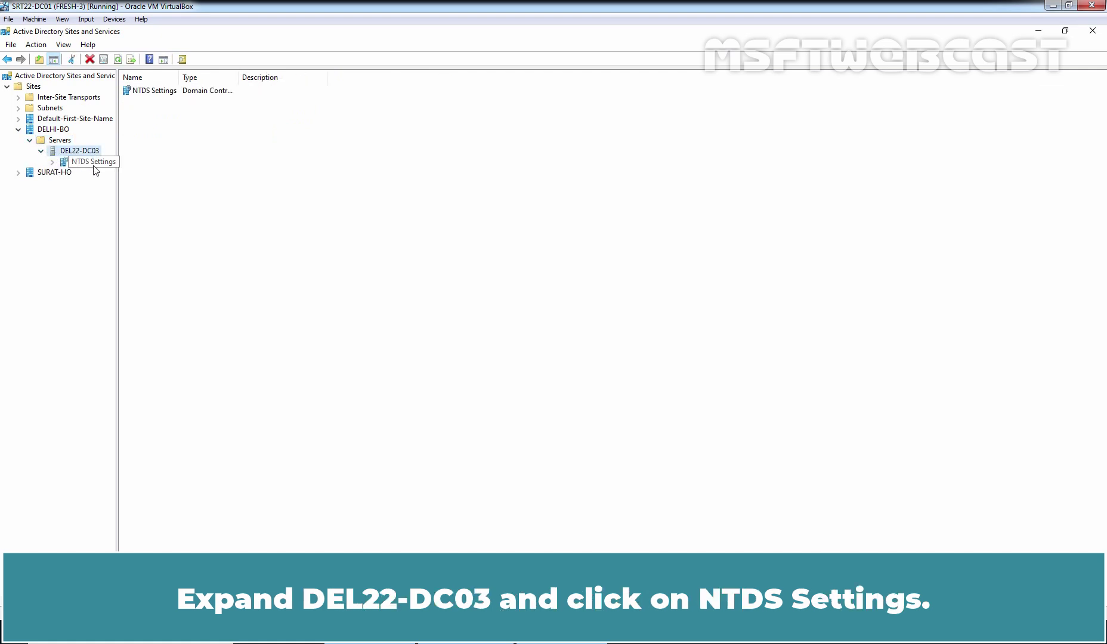
pyautogui.click(64, 161)
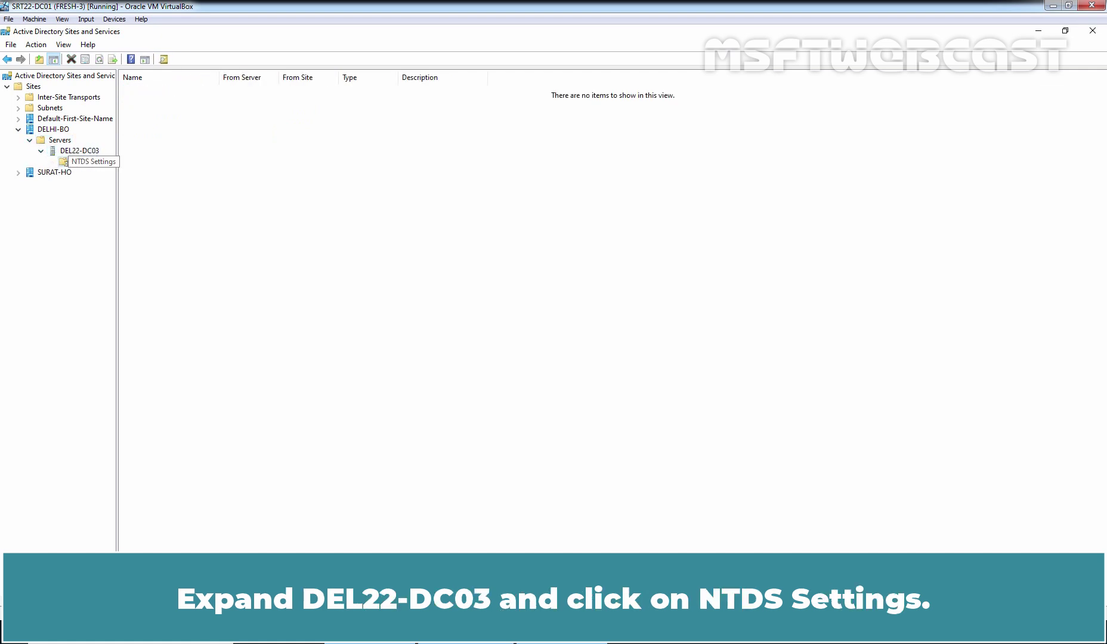
pyautogui.rightClick(91, 166)
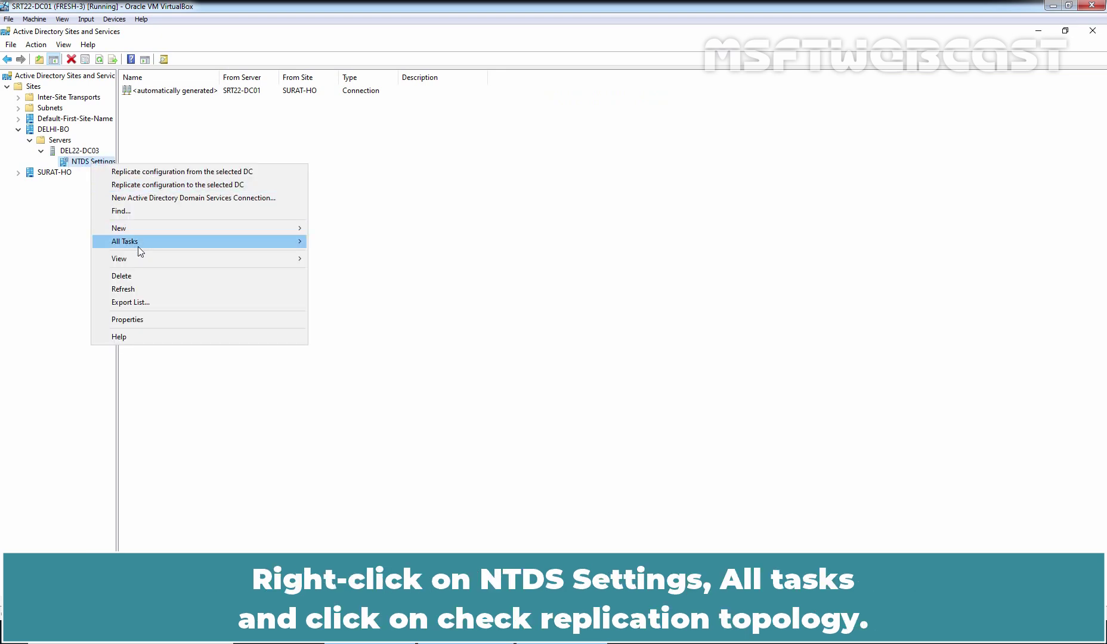
pyautogui.moveTo(139, 250)
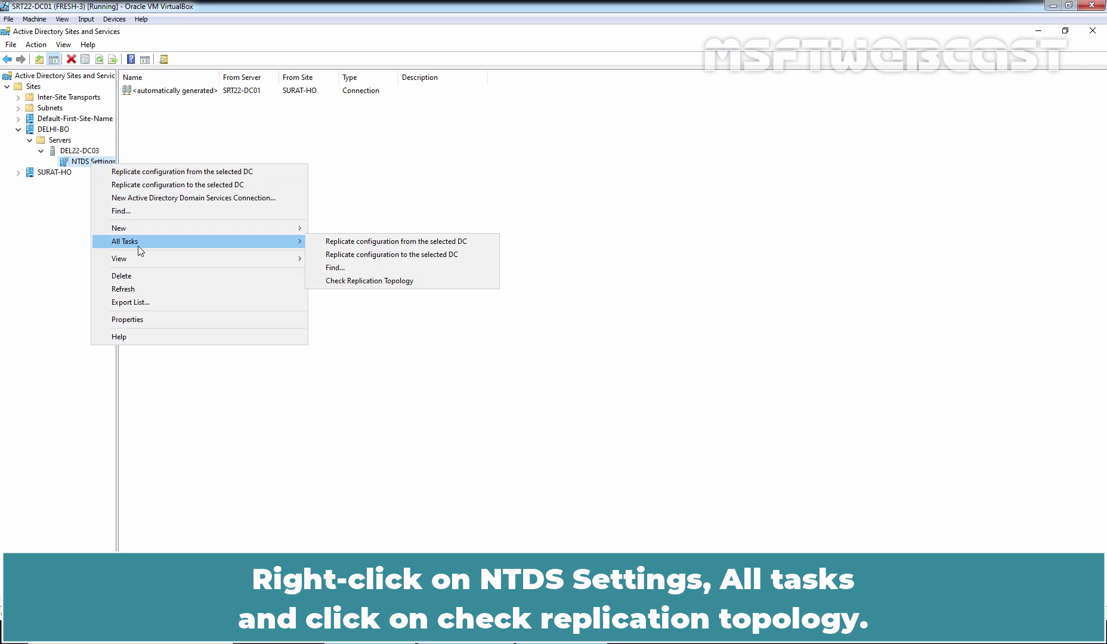
pyautogui.click(409, 281)
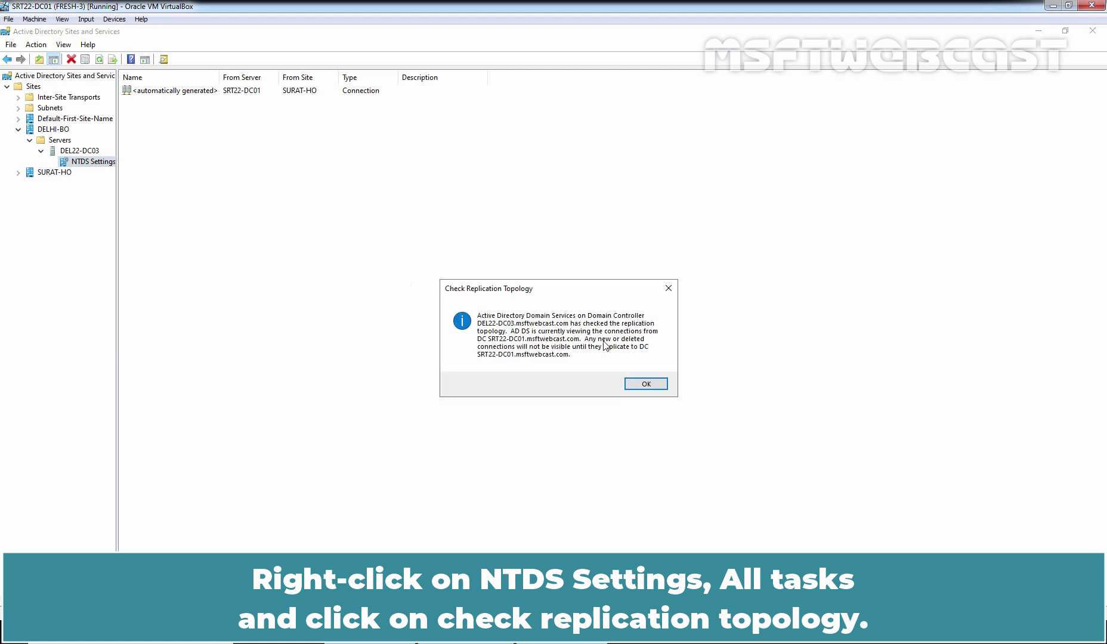
pyautogui.click(656, 385)
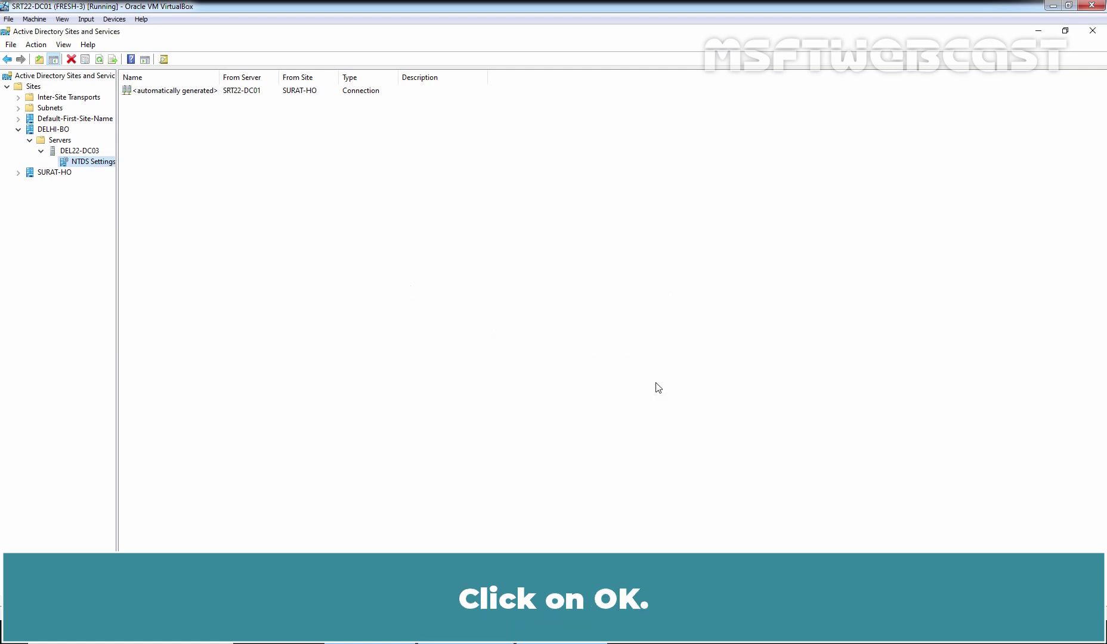
pyautogui.rightClick(388, 208)
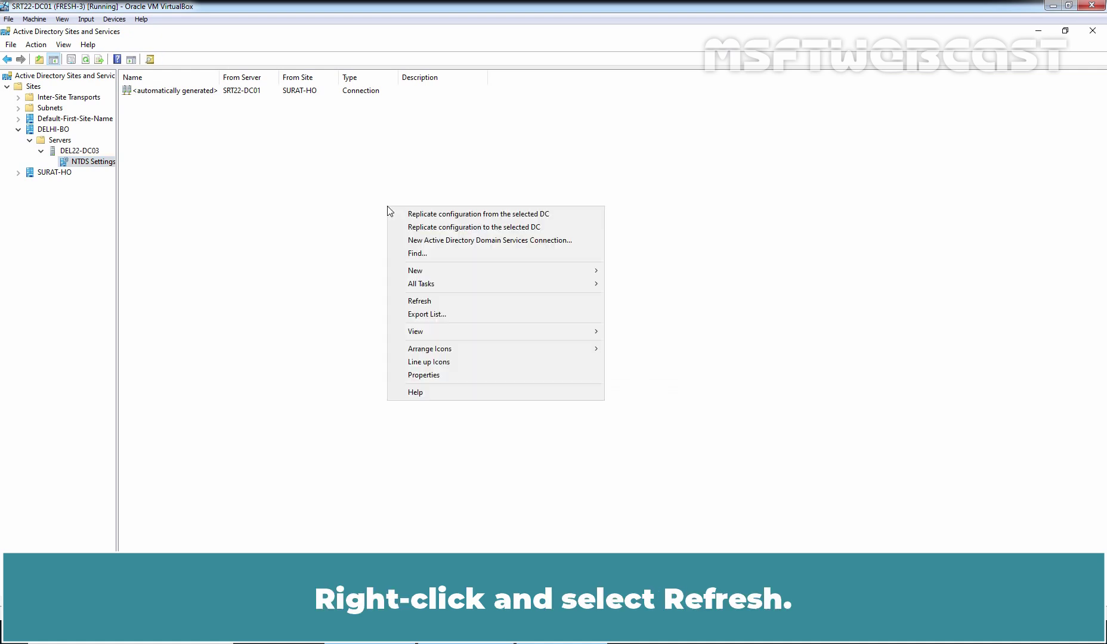
pyautogui.click(424, 301)
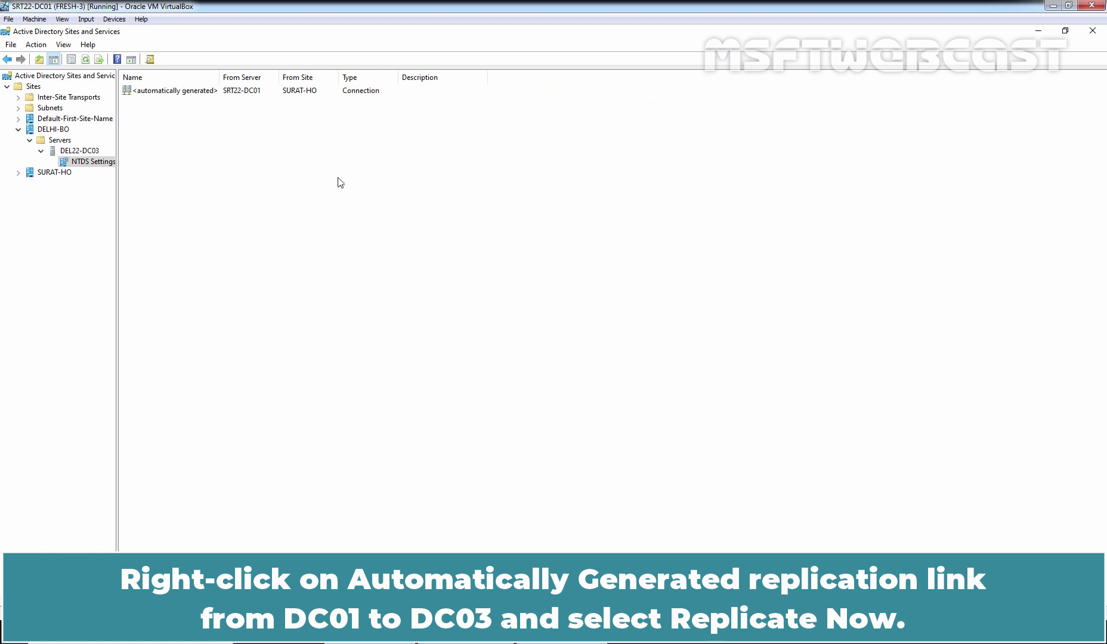
# Force immediate replication over DEL22-DC03's automatically generated connection from SRT22-DC01.
pyautogui.rightClick(204, 91)
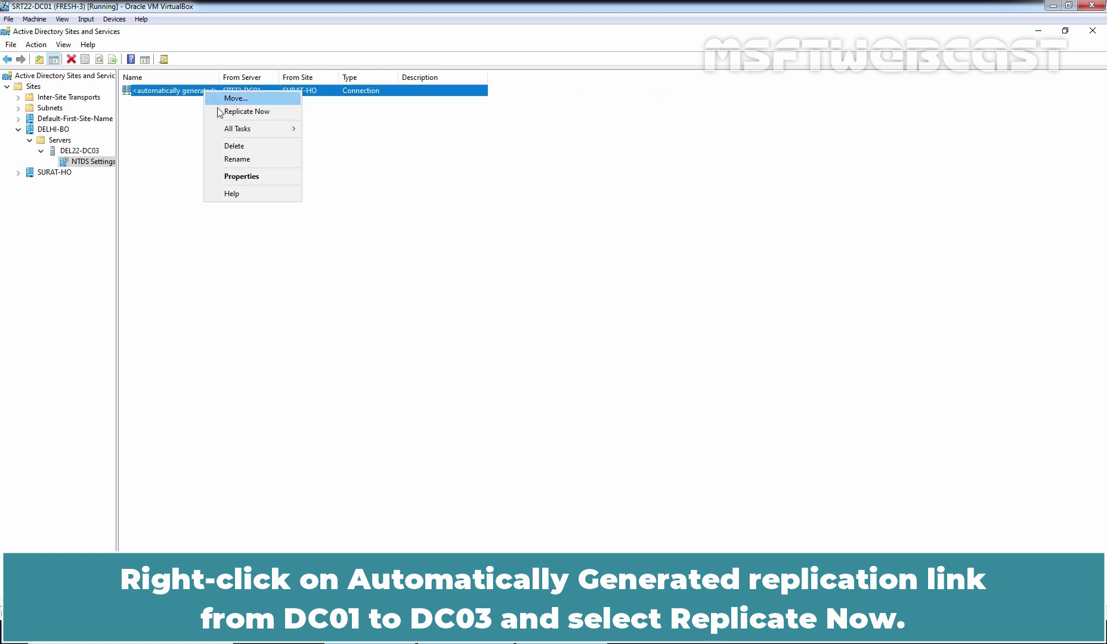
pyautogui.click(253, 113)
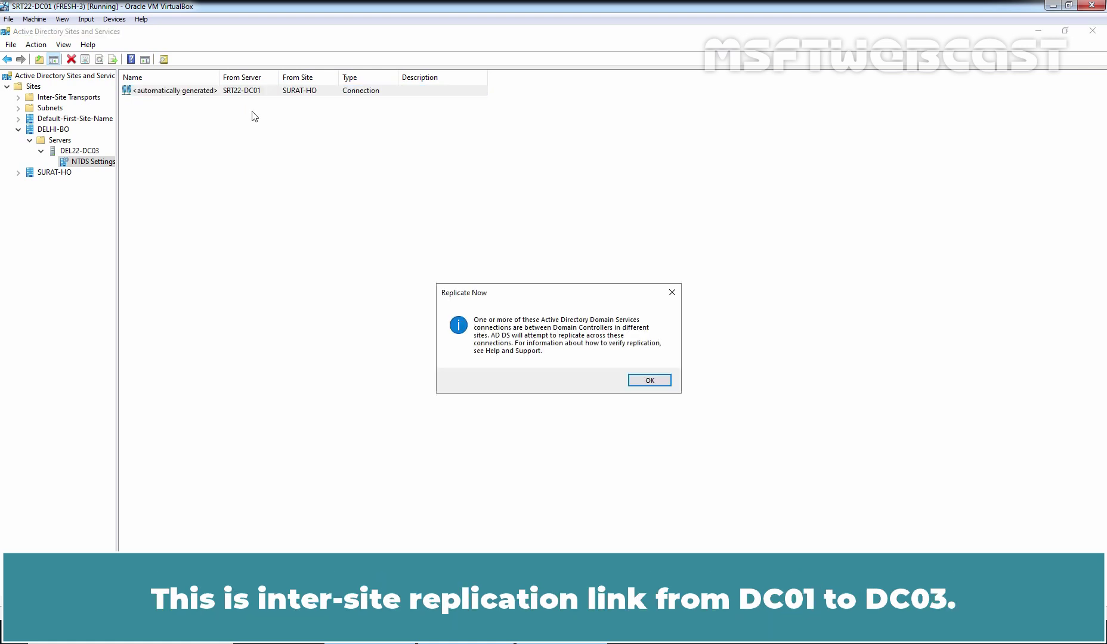
pyautogui.click(651, 382)
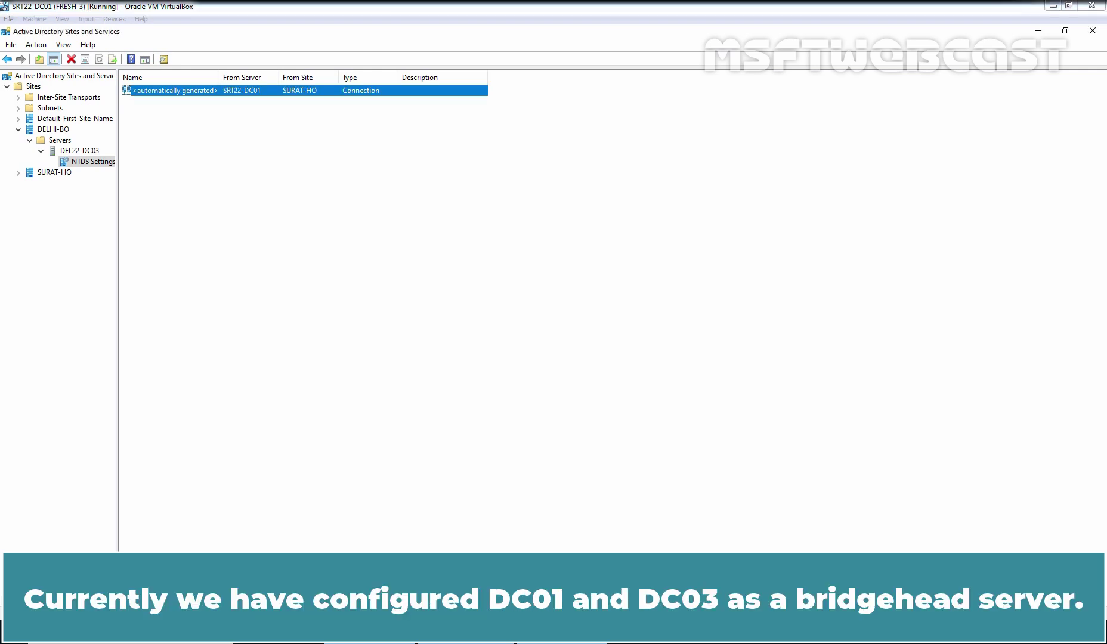
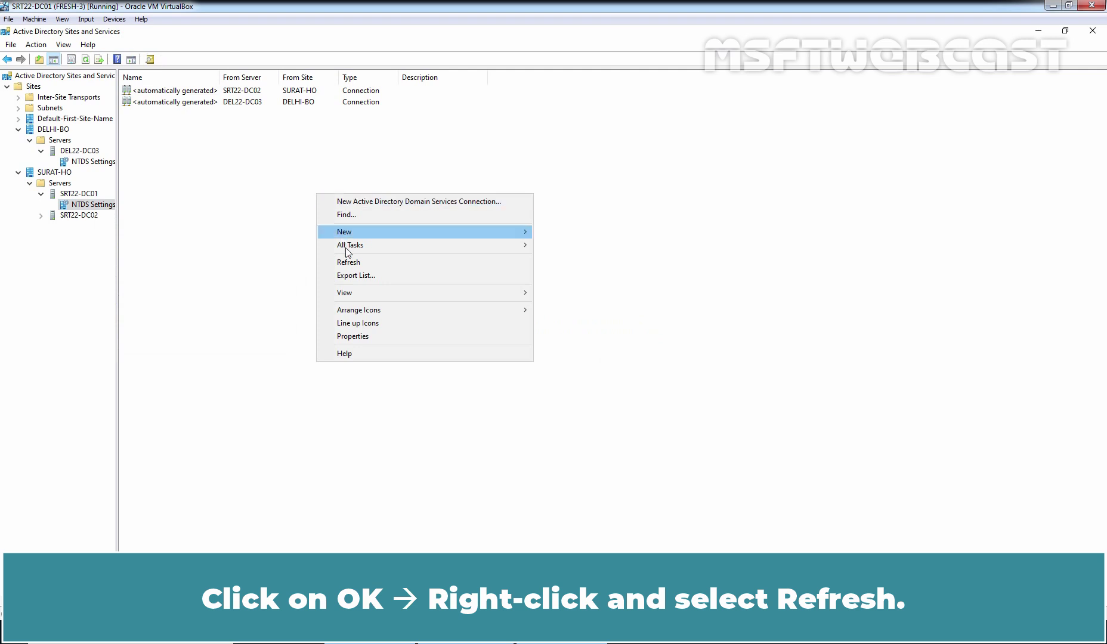
# Refresh SRT22-DC01's connection list and force immediate replication over its automatically generated connection from SRT22-DC02.
pyautogui.click(348, 263)
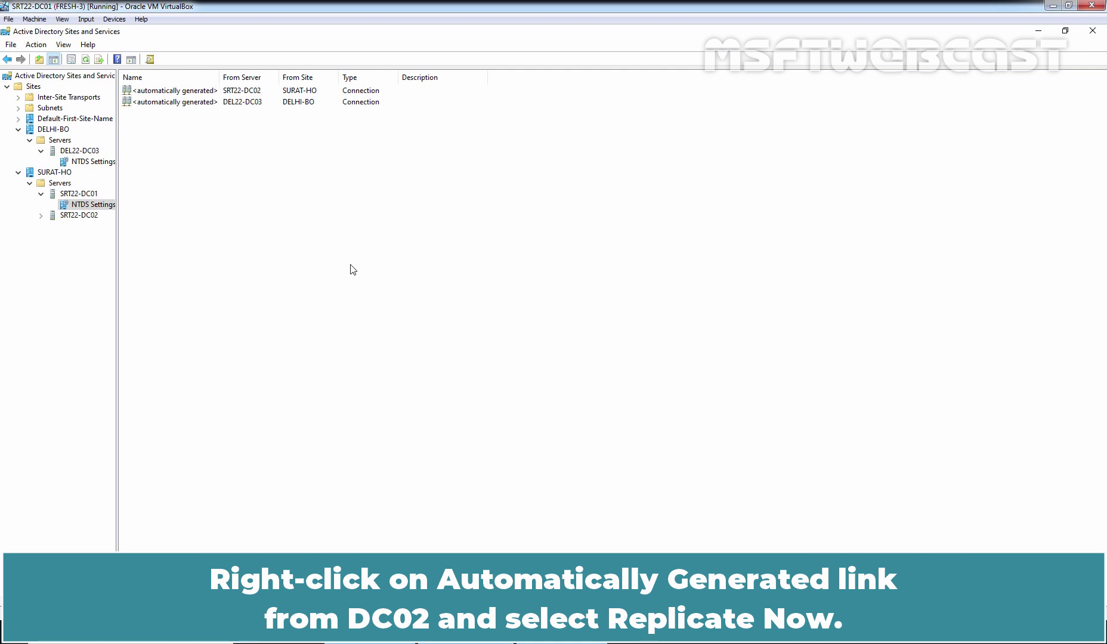
pyautogui.rightClick(202, 94)
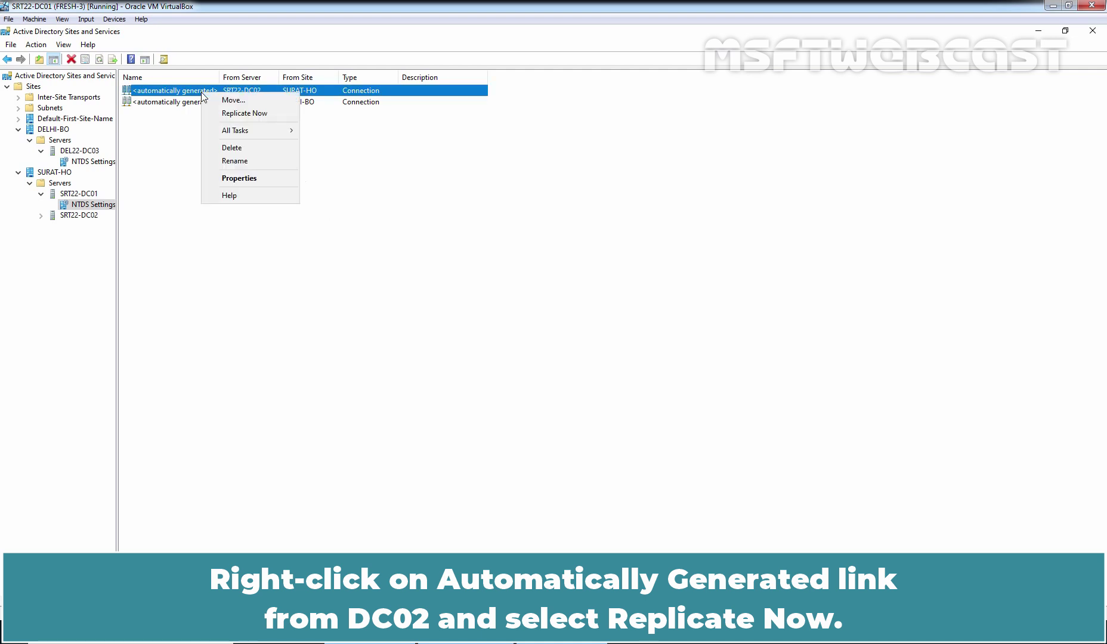
pyautogui.click(256, 114)
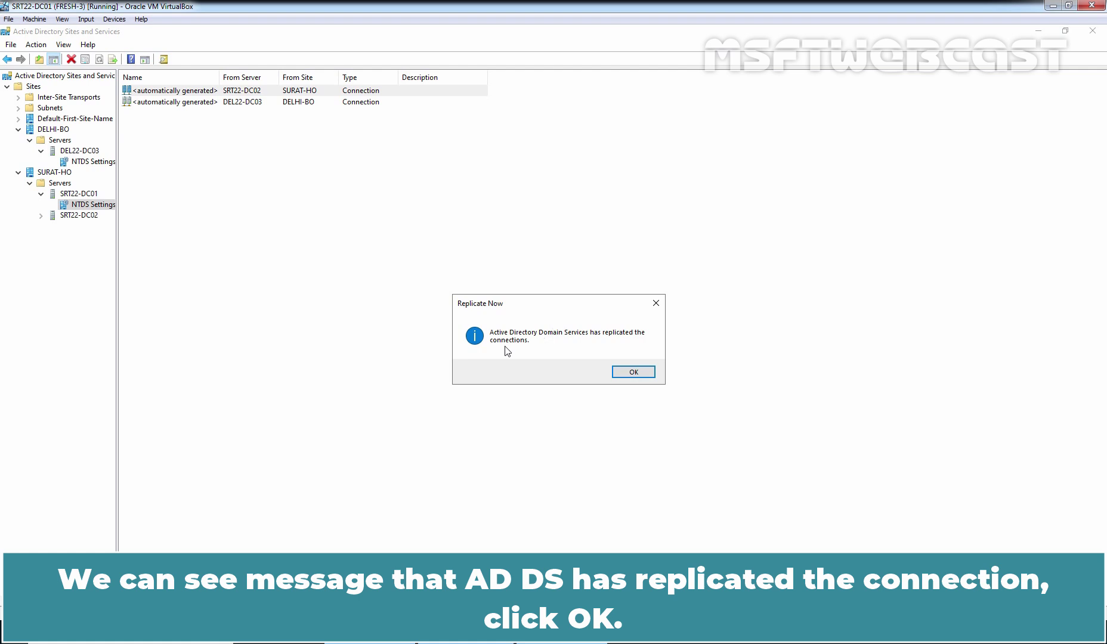
pyautogui.click(633, 372)
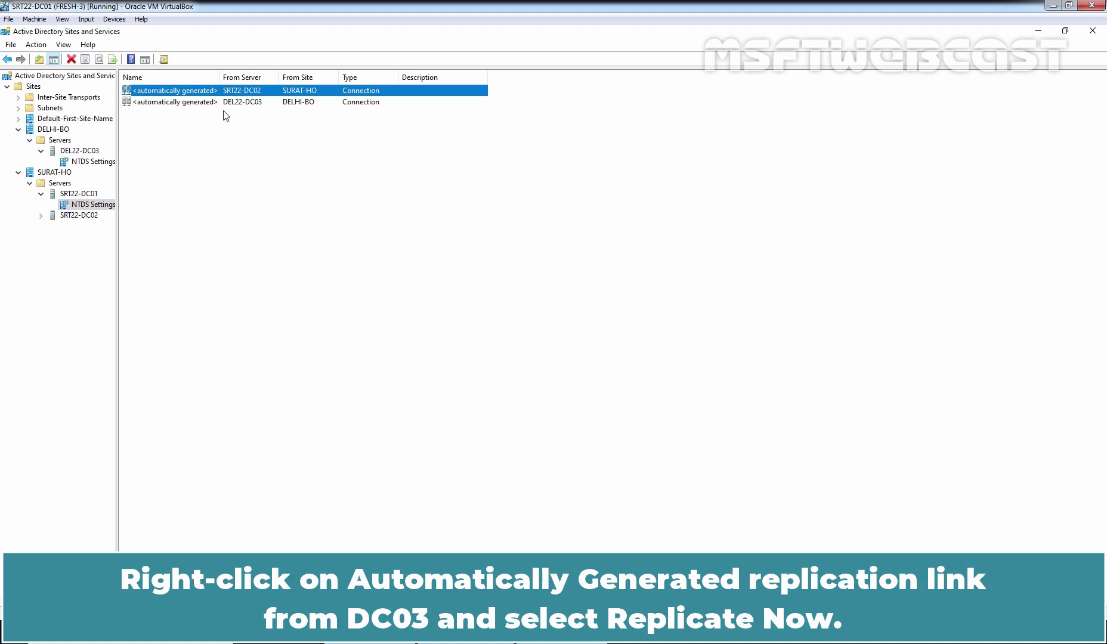
# Force immediate replication over SRT22-DC01's inter-site connection from DEL22-DC03 in DELHI-BO.
pyautogui.rightClick(204, 106)
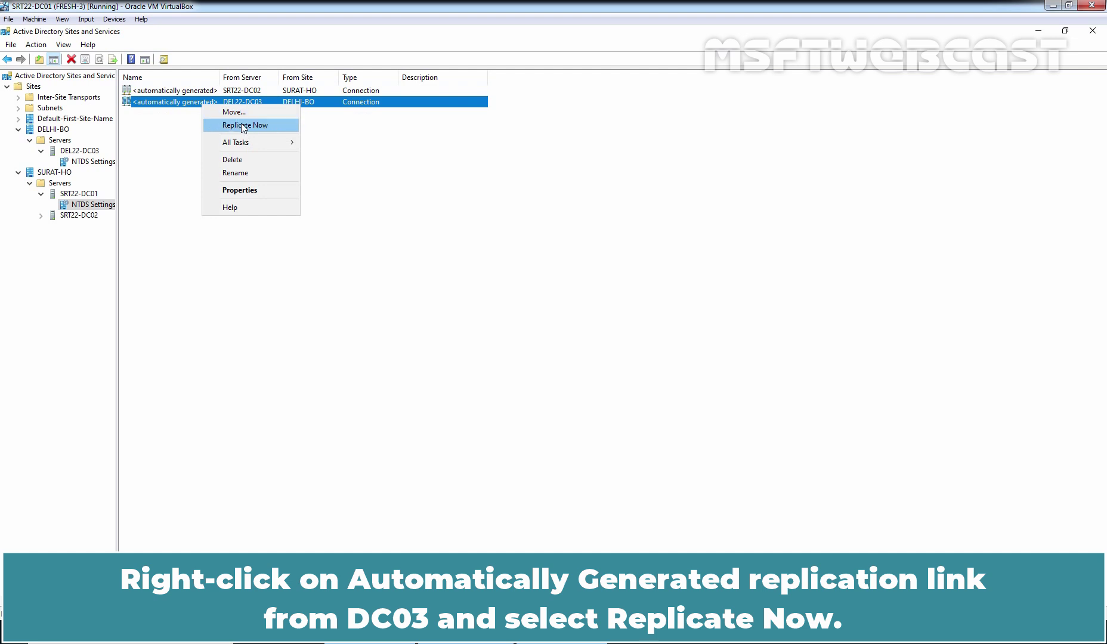
pyautogui.click(244, 126)
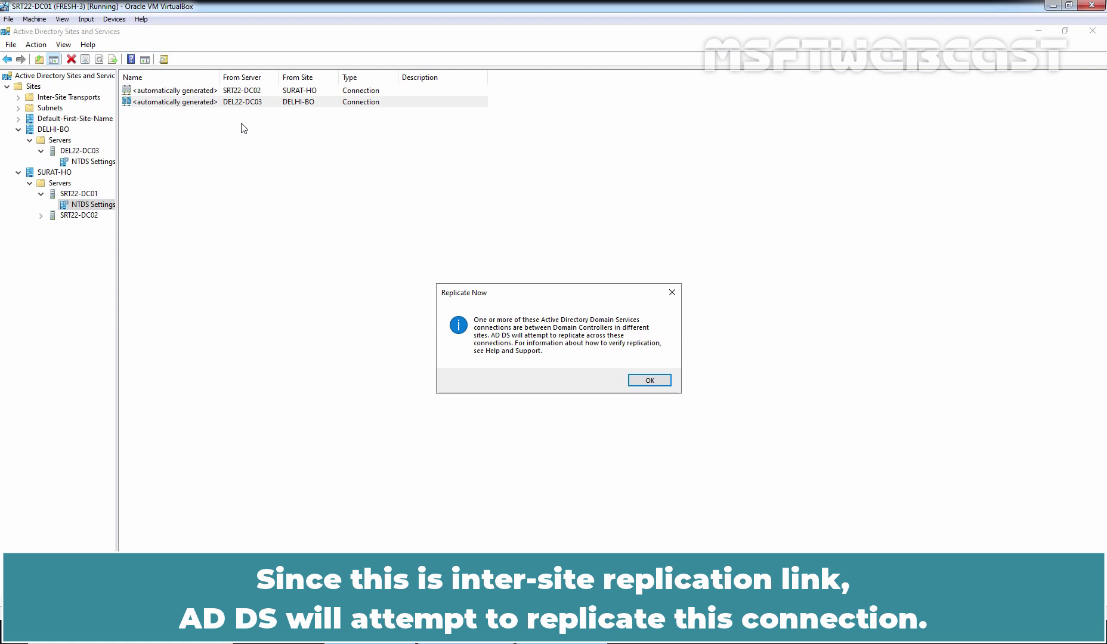
pyautogui.click(649, 380)
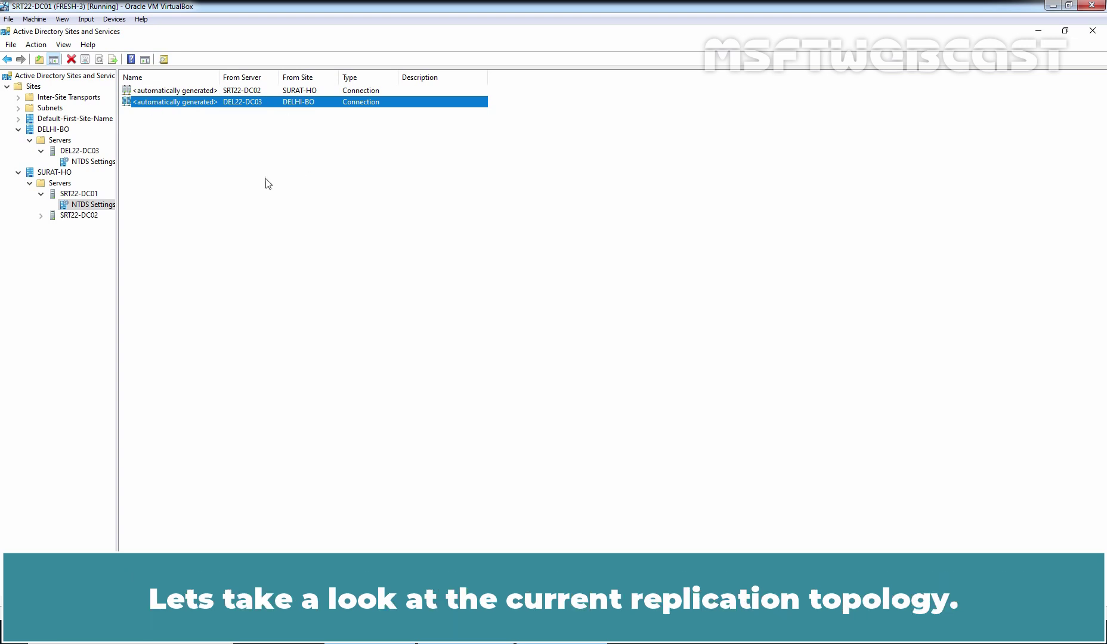
pyautogui.hotkey('alt', 'Tab')
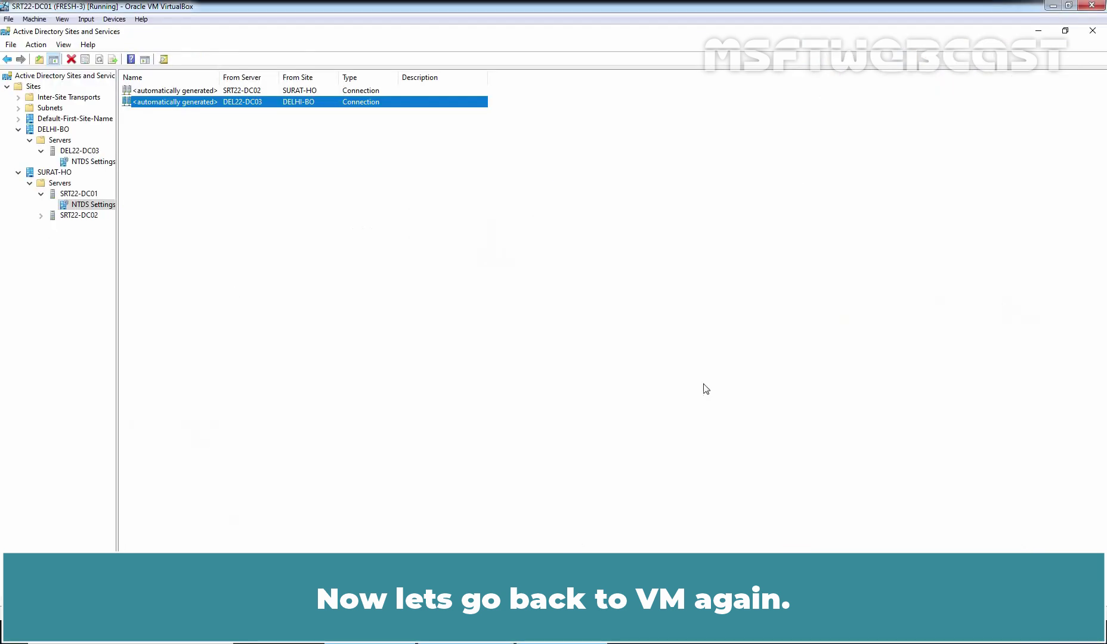
# Run Check Replication Topology on the NTDS Settings of SRT22-DC02 in the SURAT-HO site and refresh its connection list.
pyautogui.click(88, 216)
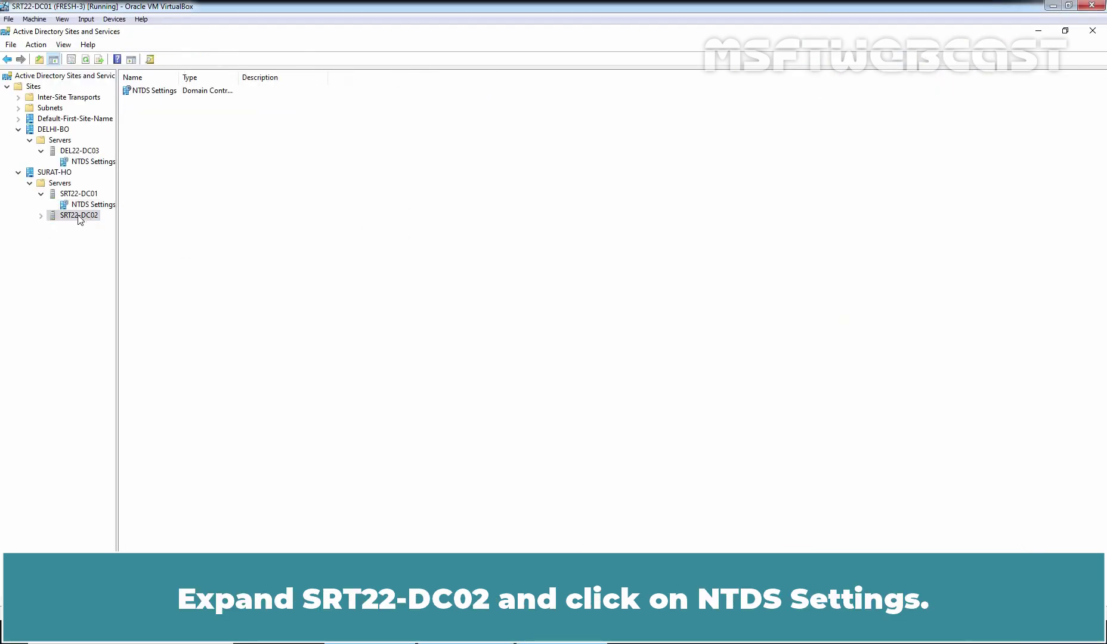
pyautogui.doubleClick(87, 217)
pyautogui.click(88, 230)
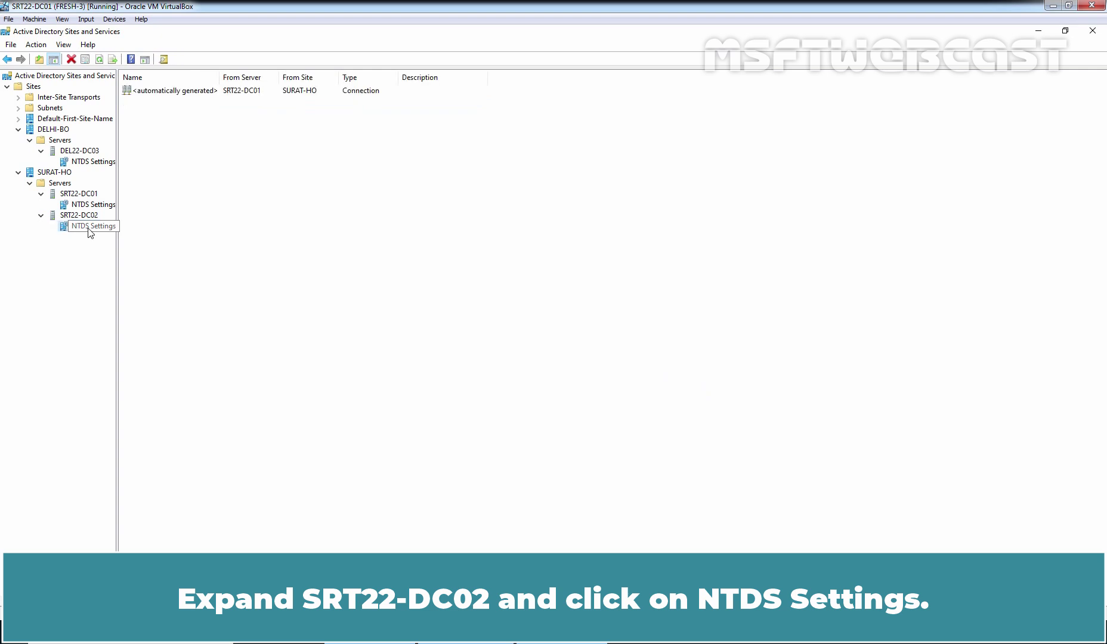
pyautogui.rightClick(89, 231)
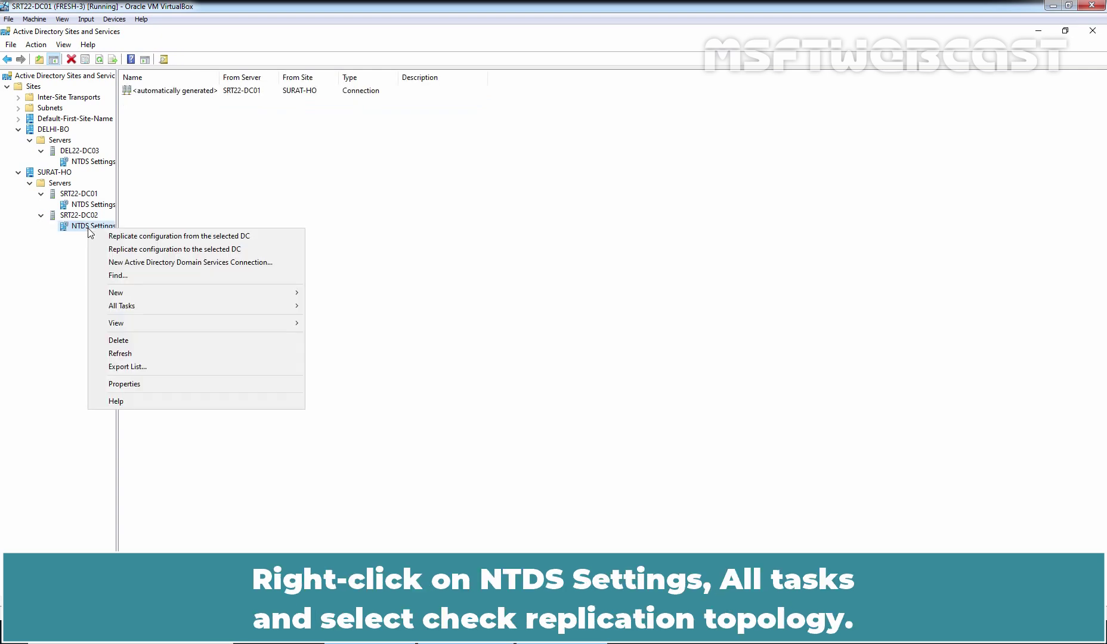
pyautogui.moveTo(147, 306)
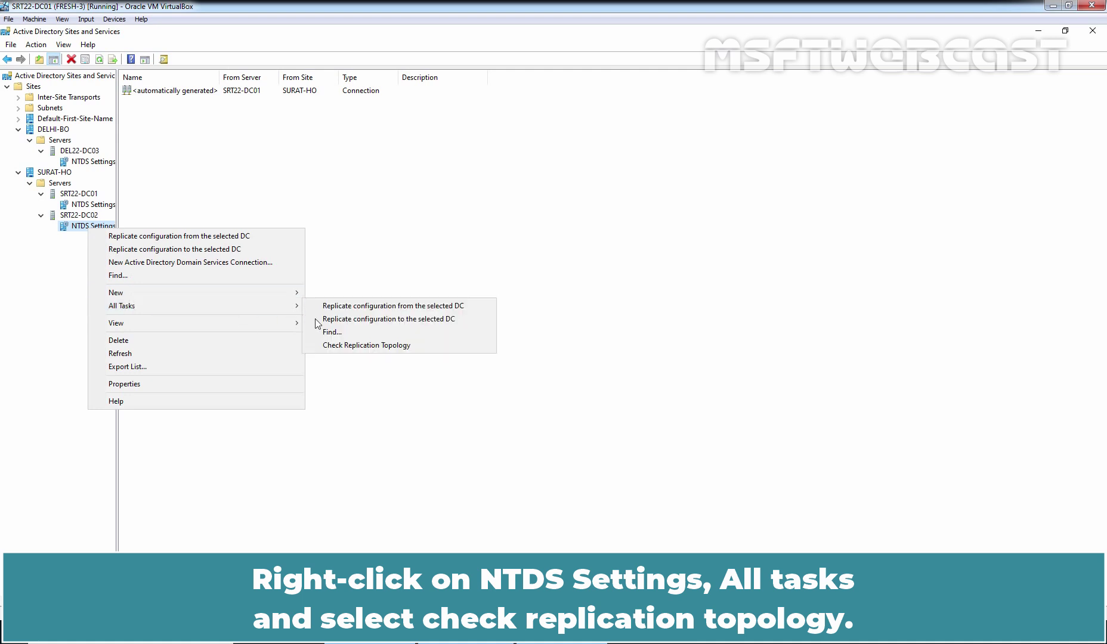
pyautogui.click(410, 348)
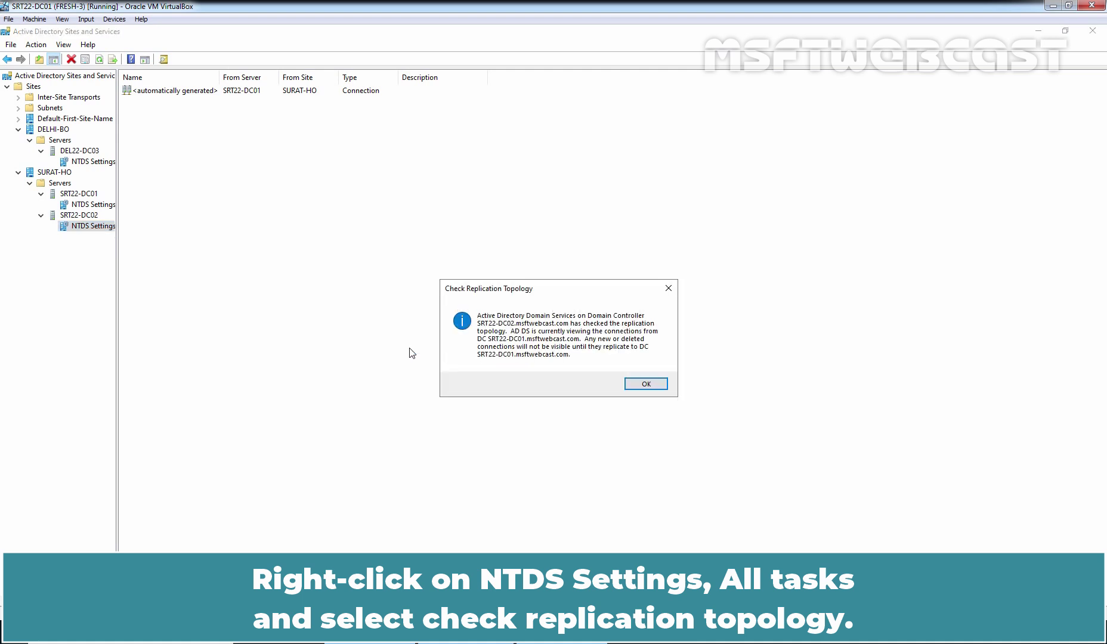
pyautogui.click(644, 387)
pyautogui.rightClick(387, 250)
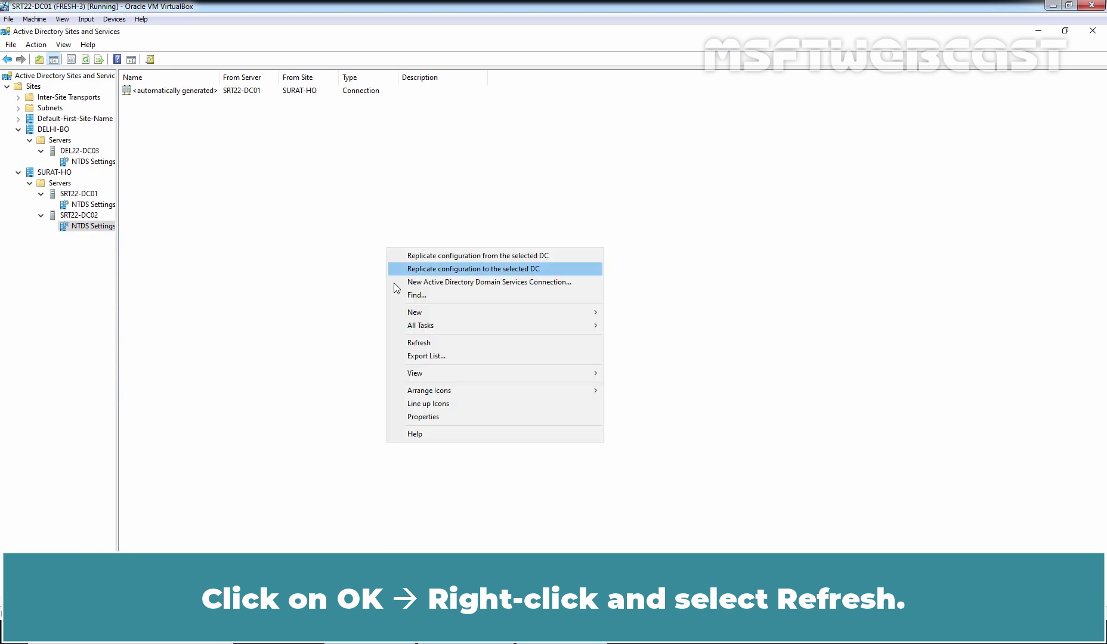
pyautogui.click(414, 342)
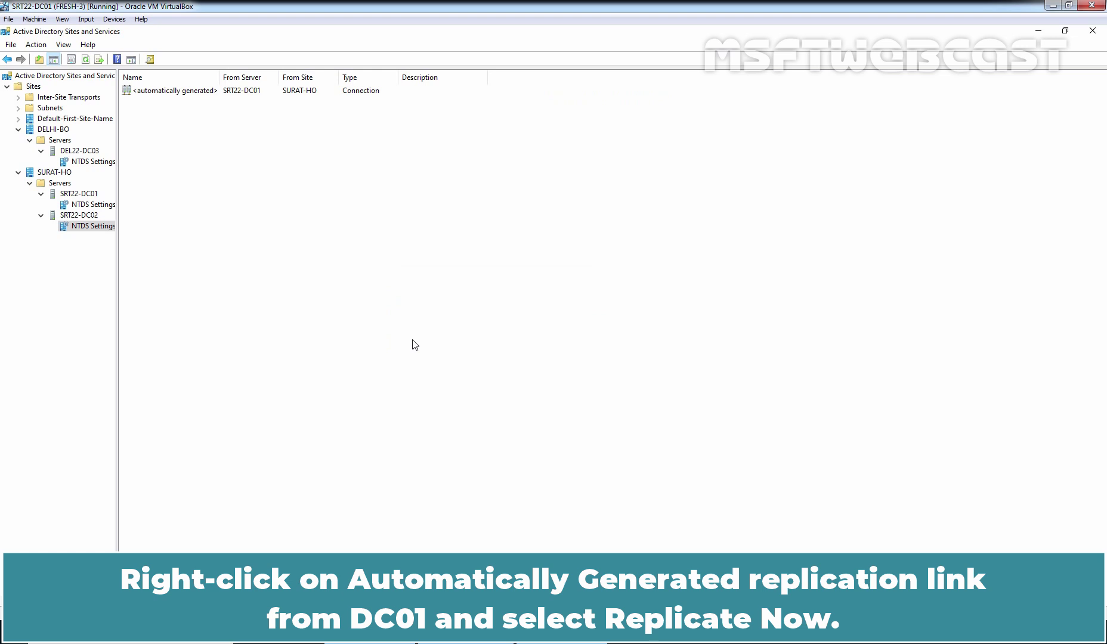
# Force immediate replication over SRT22-DC02's automatically generated connection from SRT22-DC01.
pyautogui.rightClick(202, 95)
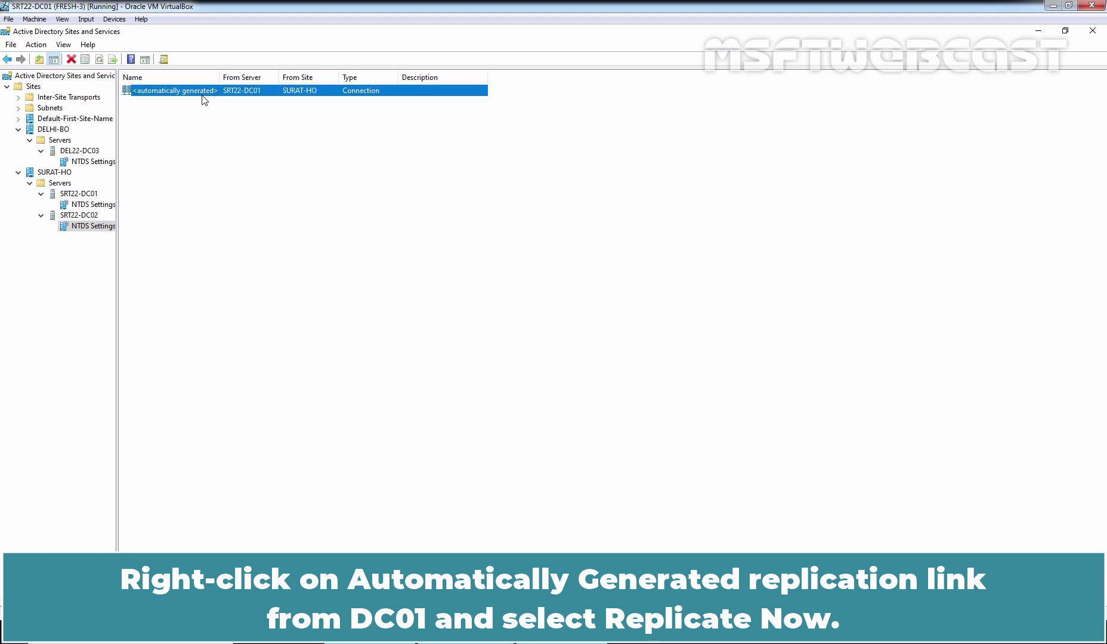
pyautogui.click(240, 118)
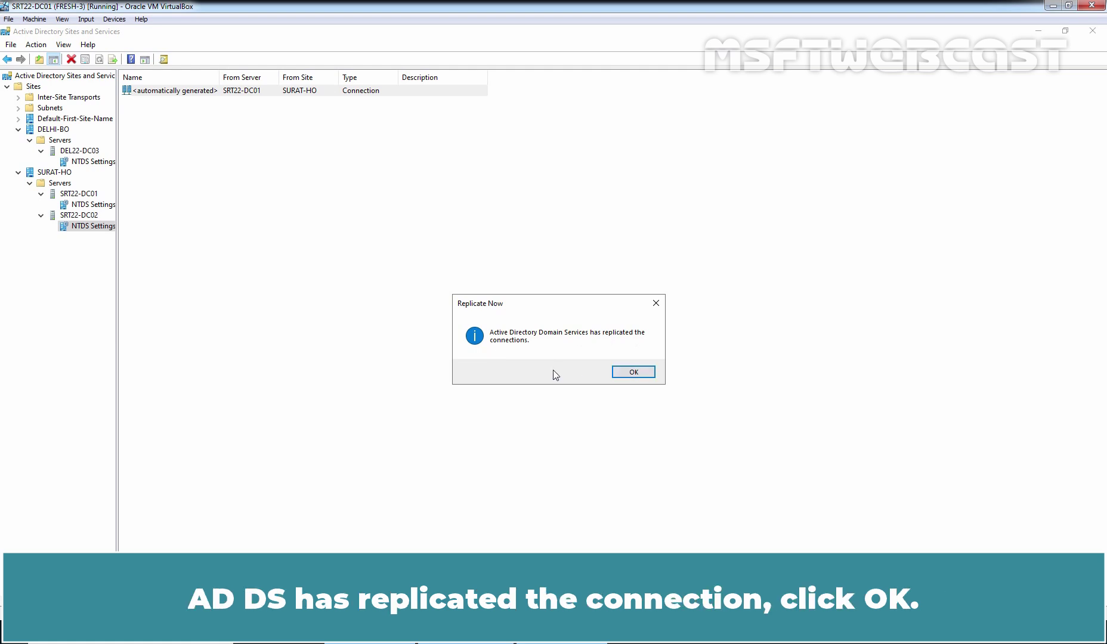
pyautogui.click(635, 374)
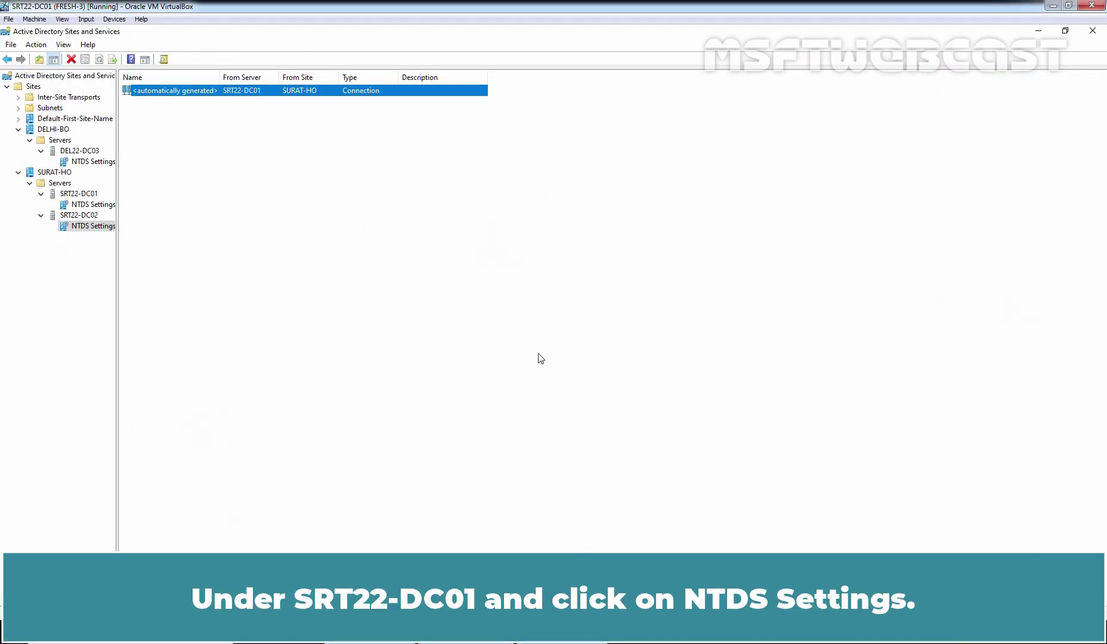
# Open the NTDS Settings properties of SRT22-DC01 and examine which servers it replicates from and to.
pyautogui.click(86, 207)
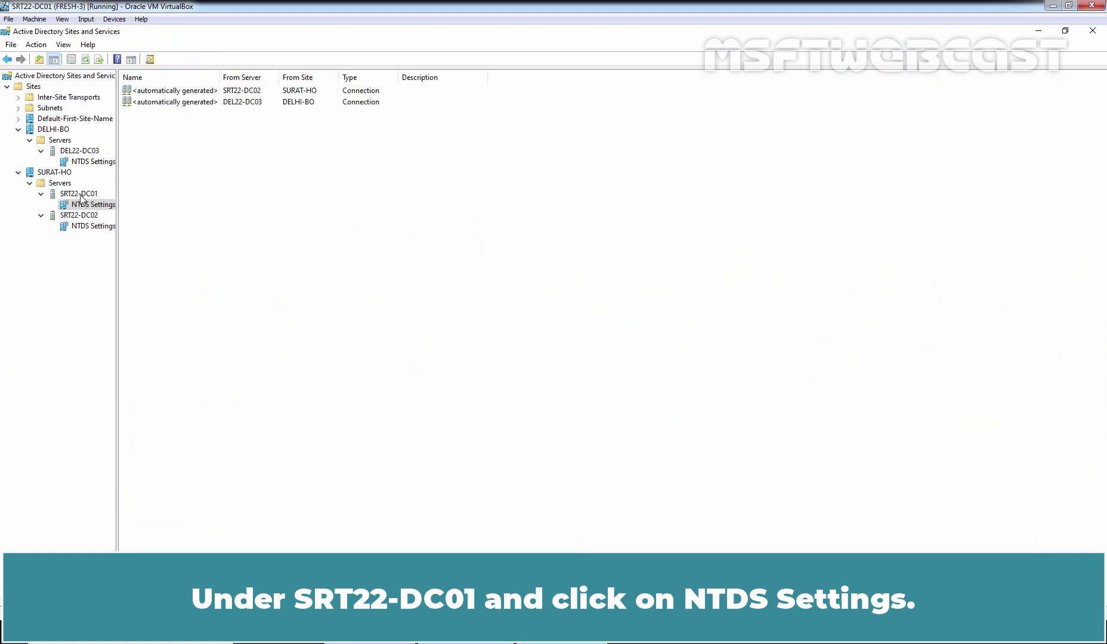
pyautogui.click(84, 194)
pyautogui.click(88, 206)
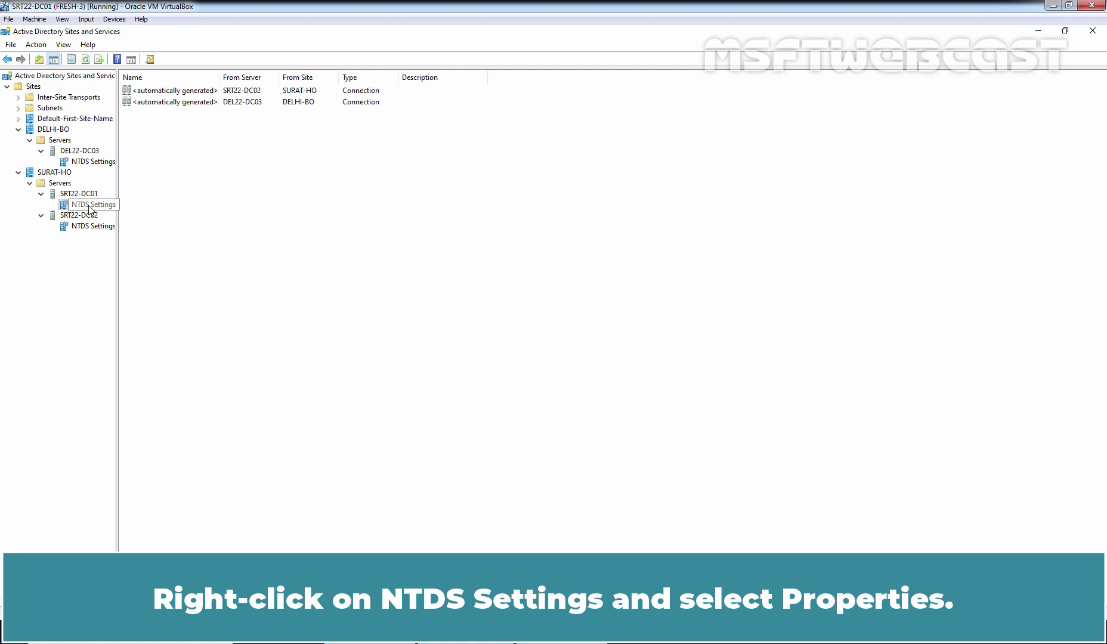
pyautogui.rightClick(89, 205)
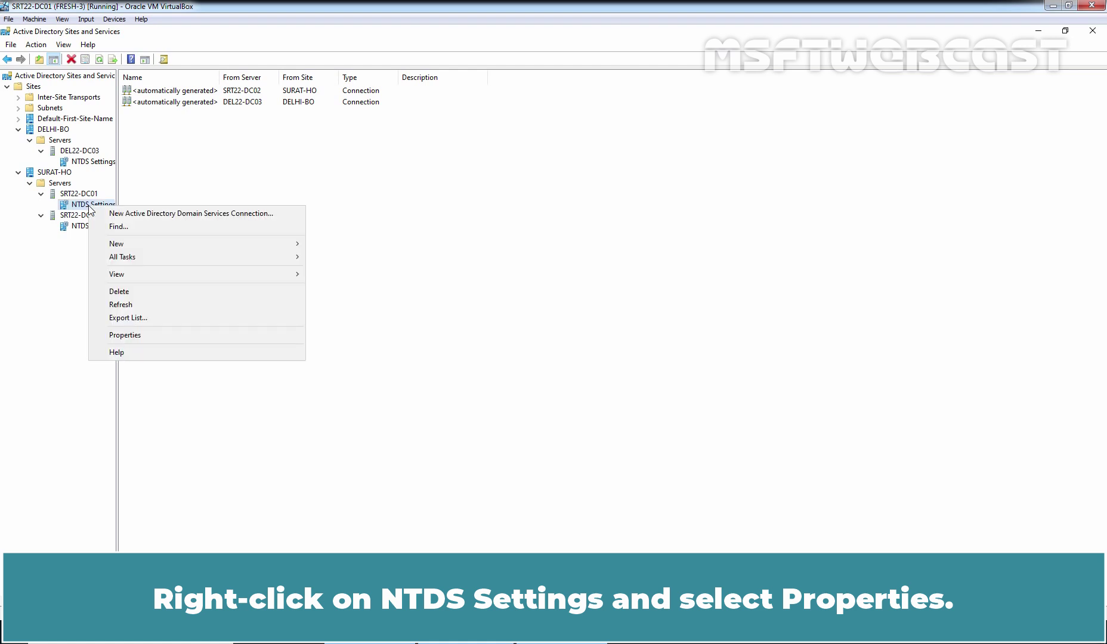
pyautogui.click(146, 337)
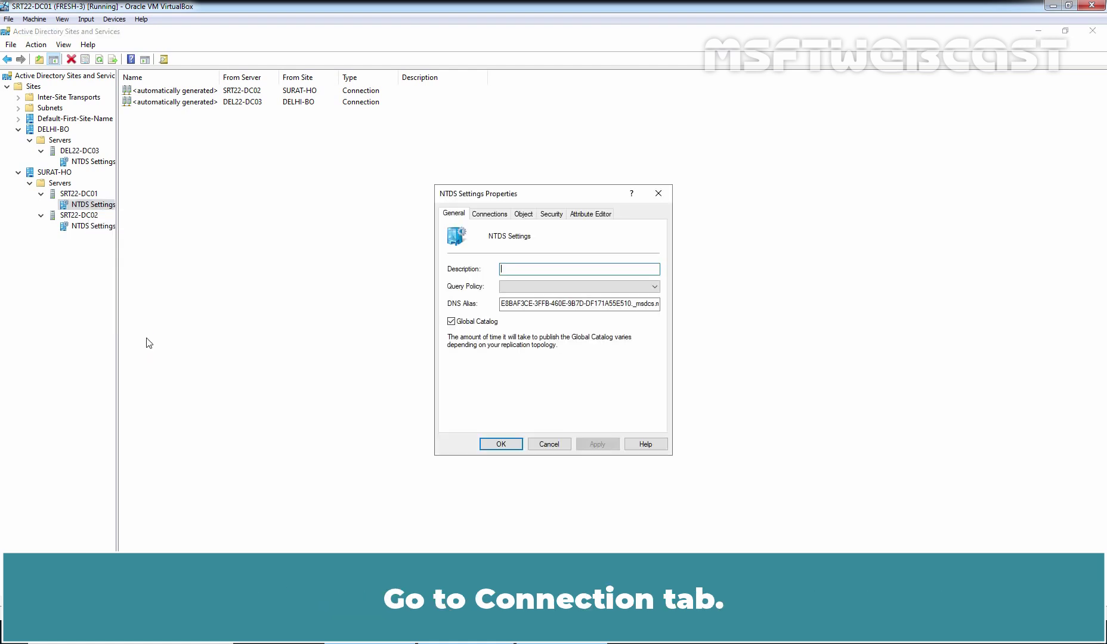
pyautogui.click(491, 214)
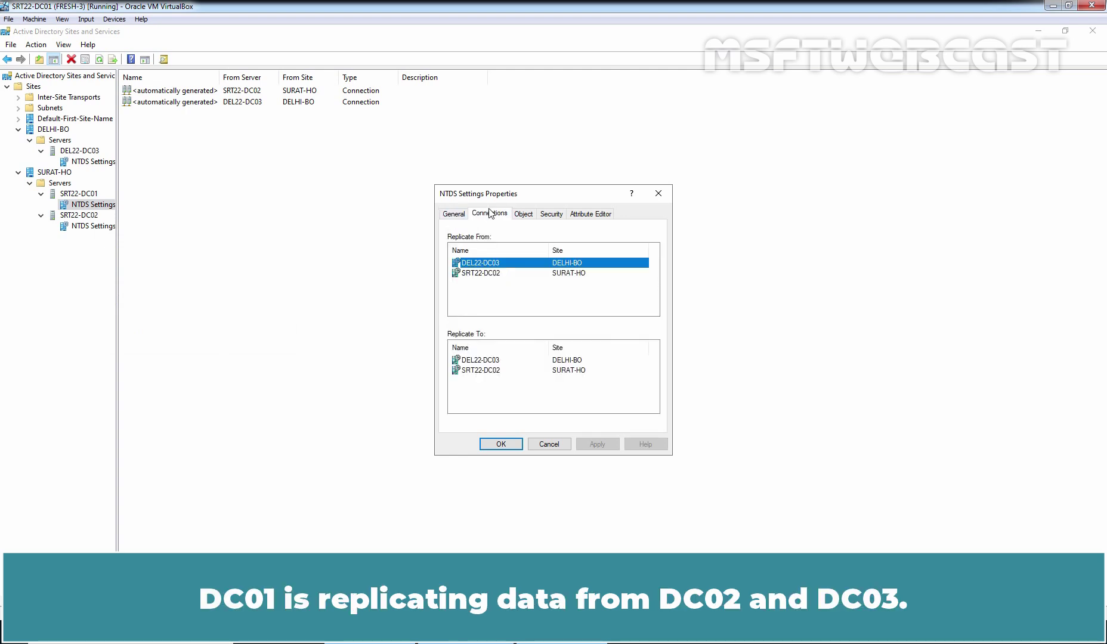